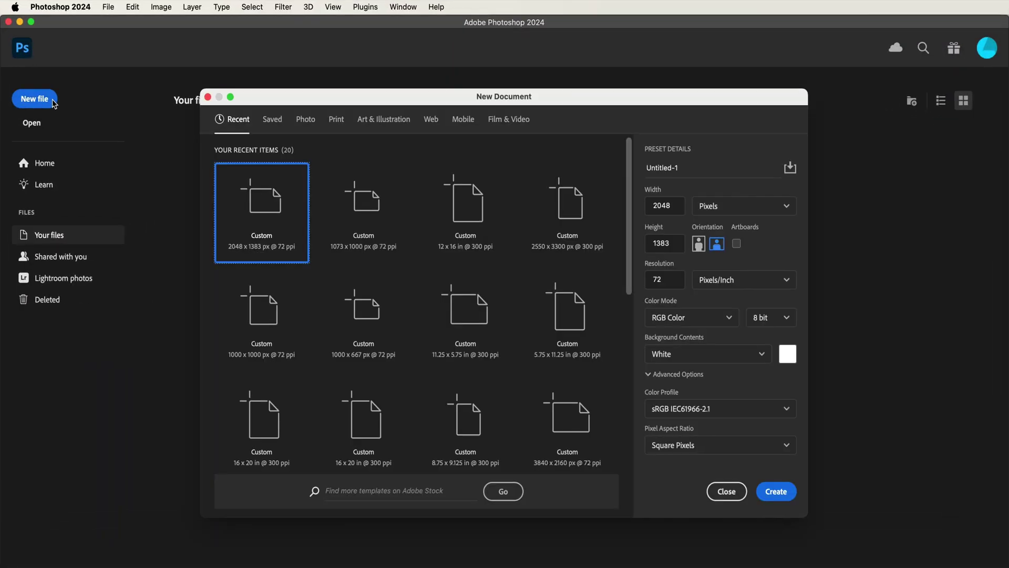
- Create a 12 × 16 inch, 300 ppi document (3600 × 4800 px) with a white background
left_click(713, 206)
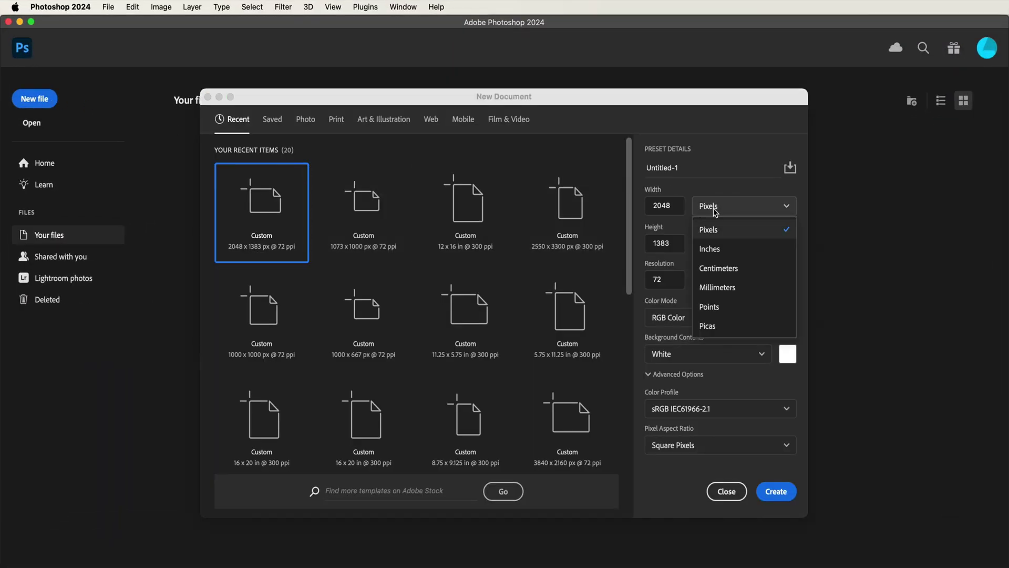
left_click(712, 248)
double_click(678, 206)
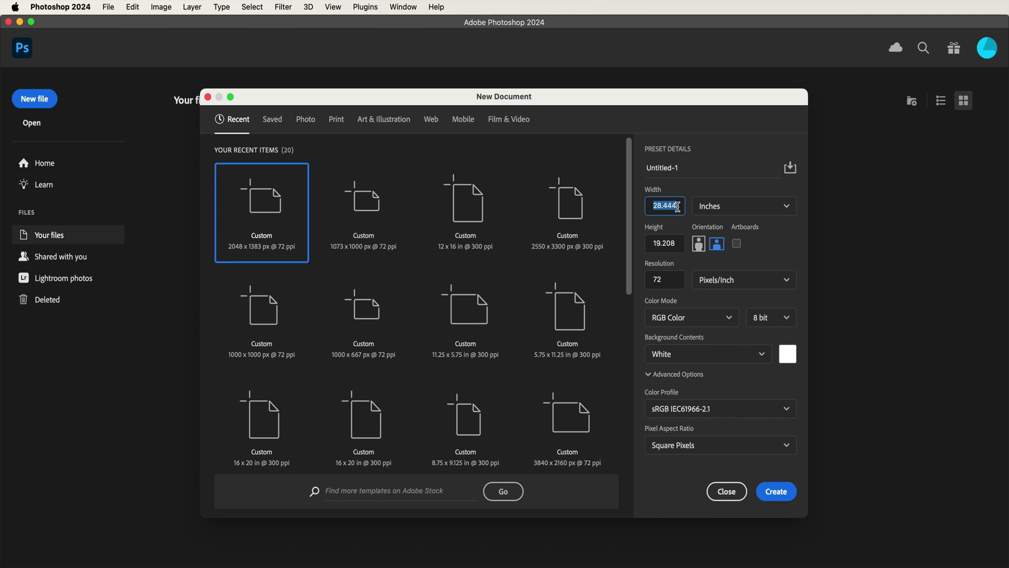
type("12")
double_click(679, 244)
type("16")
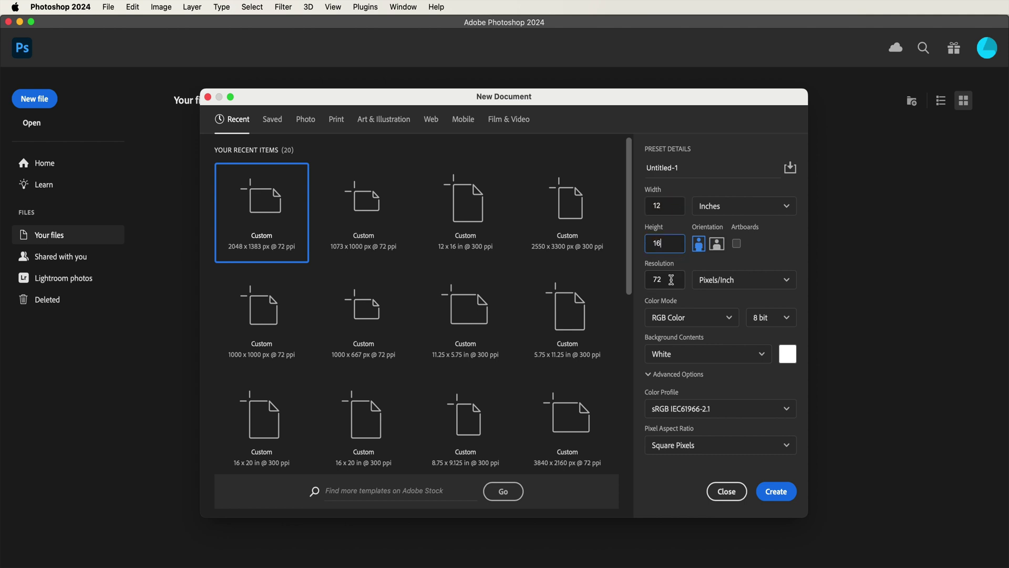
double_click(672, 279)
type("300")
left_click(779, 492)
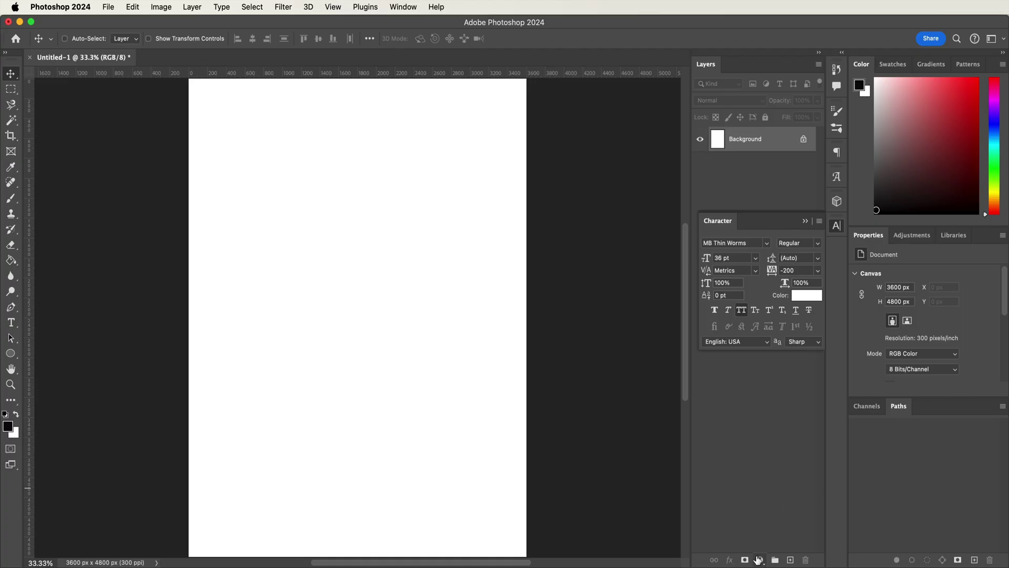
- Add a Solid Color fill layer in dark navy hex 090b1c over the canvas
left_click(746, 559)
left_click(762, 386)
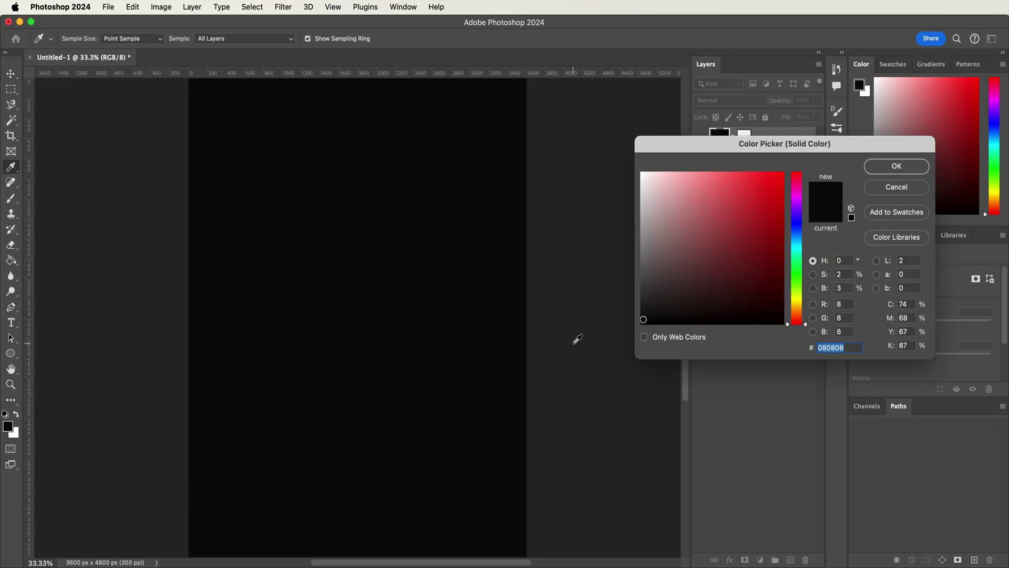
type("090")
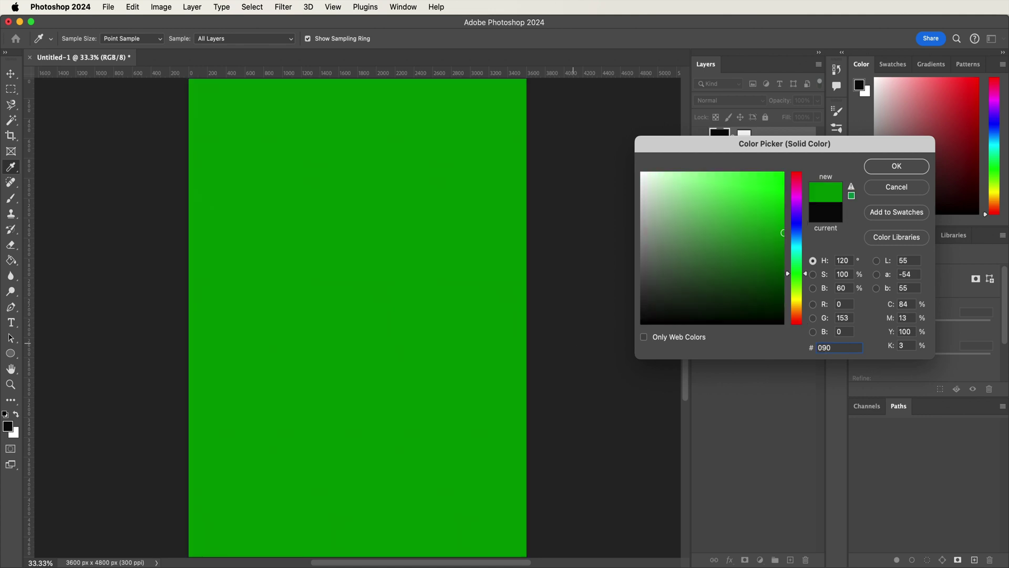
type("b1c")
key("Return")
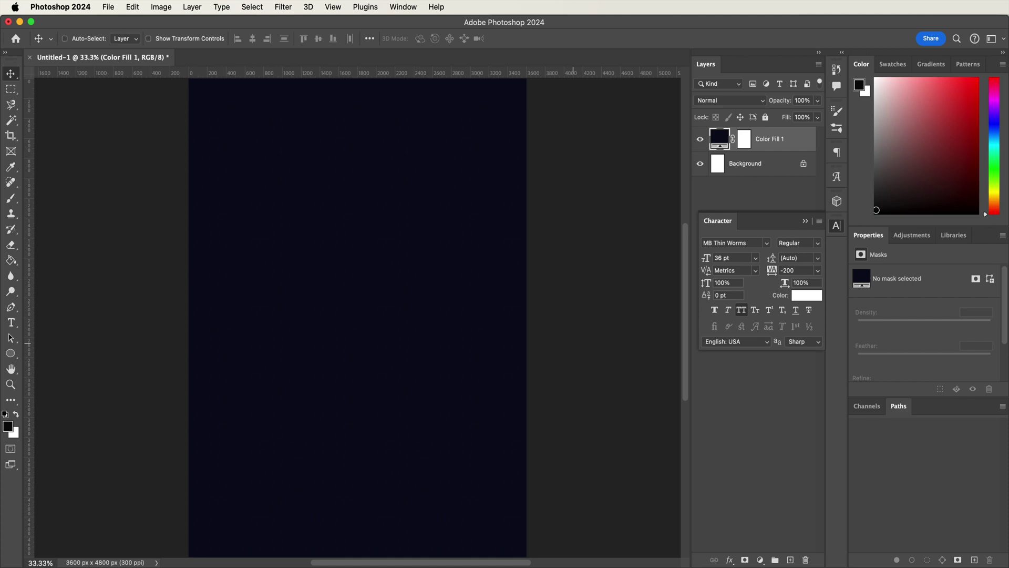
key("t")
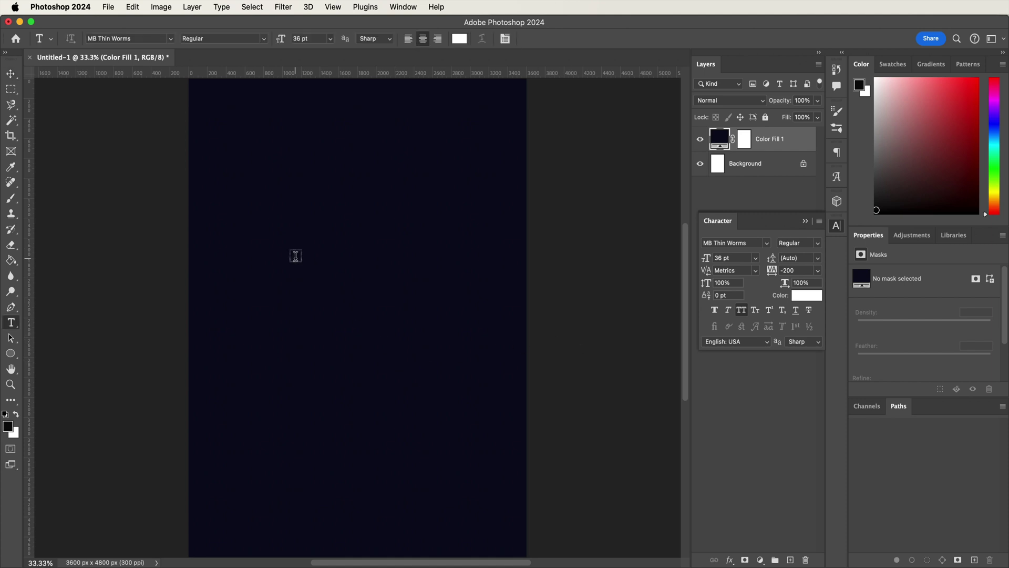
- Type white two-line 'black widow' text at 428 pt size with 200 pt leading
left_click(293, 257)
type("BLAK")
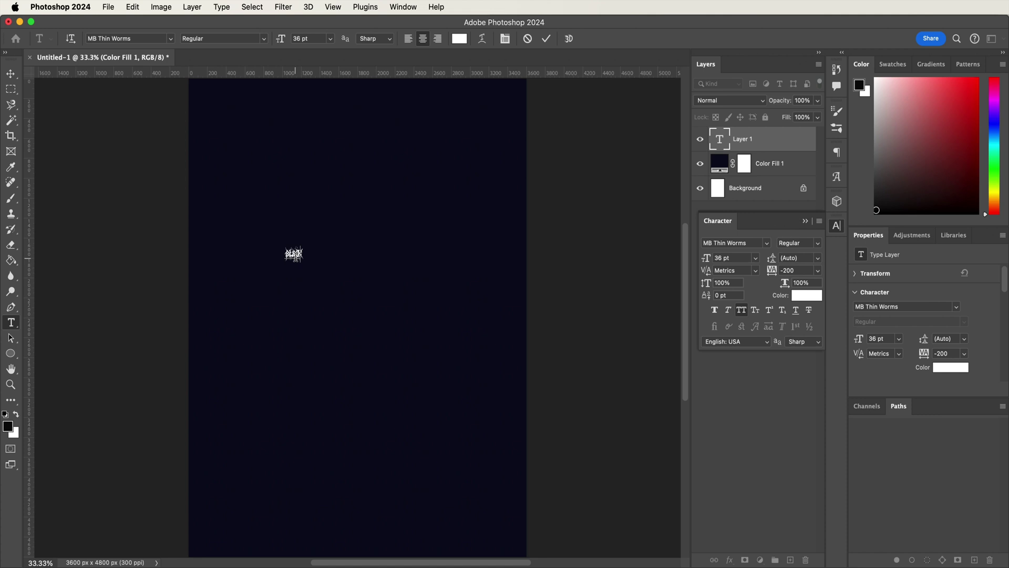
type("WOO")
type("D")
key("super+a")
left_click(696, 256)
type("428")
key("Return")
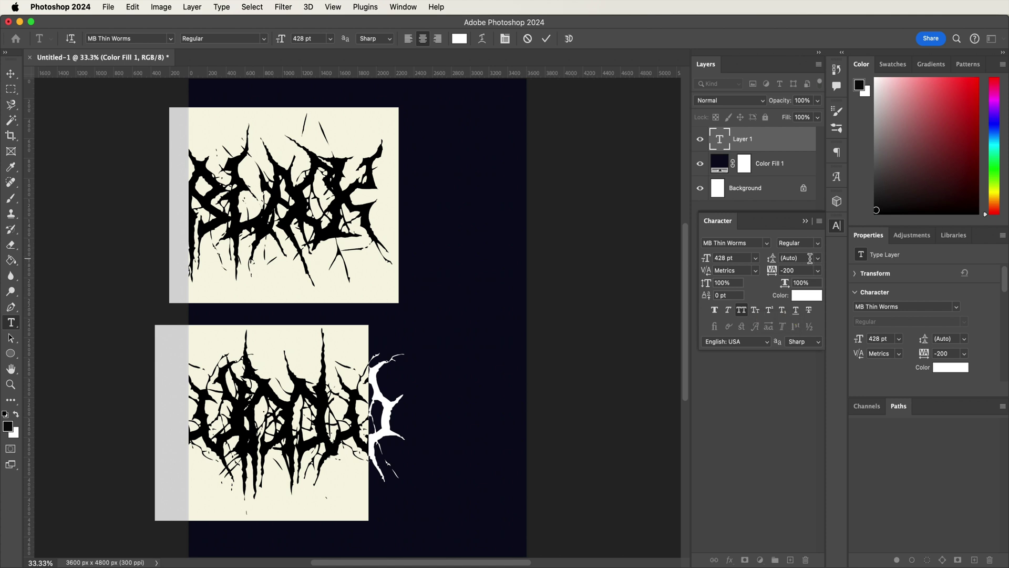
left_click(810, 258)
type("20")
key("Return")
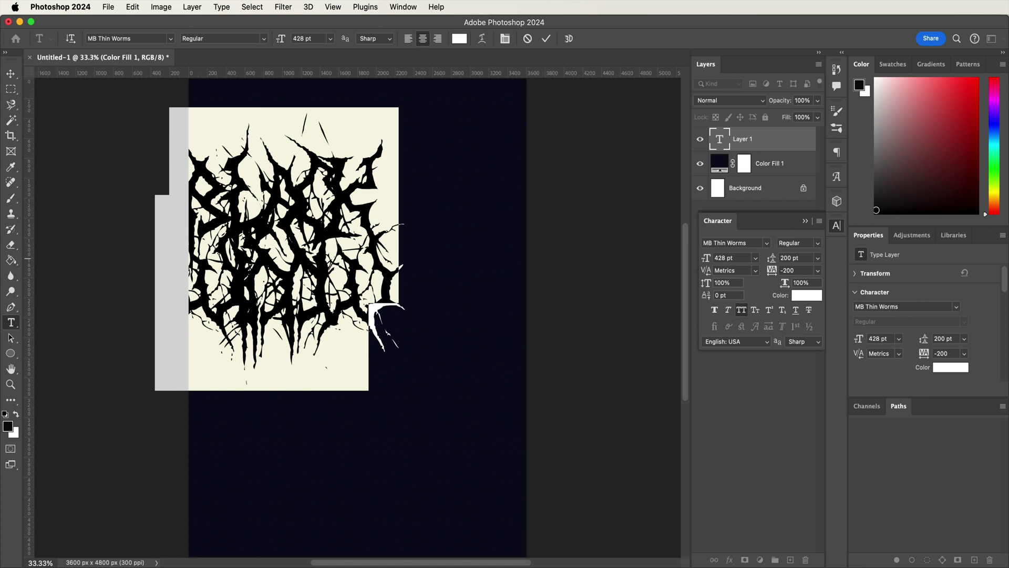
- Commit the lettering and move it to the centre of the canvas
left_click(548, 41)
key("v")
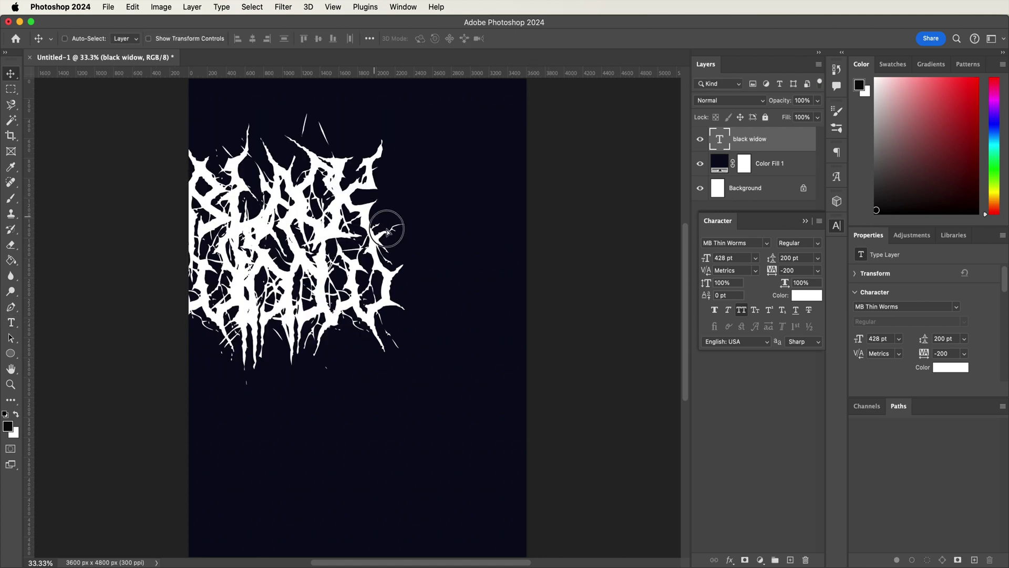
left_click_drag(388, 230, 448, 289)
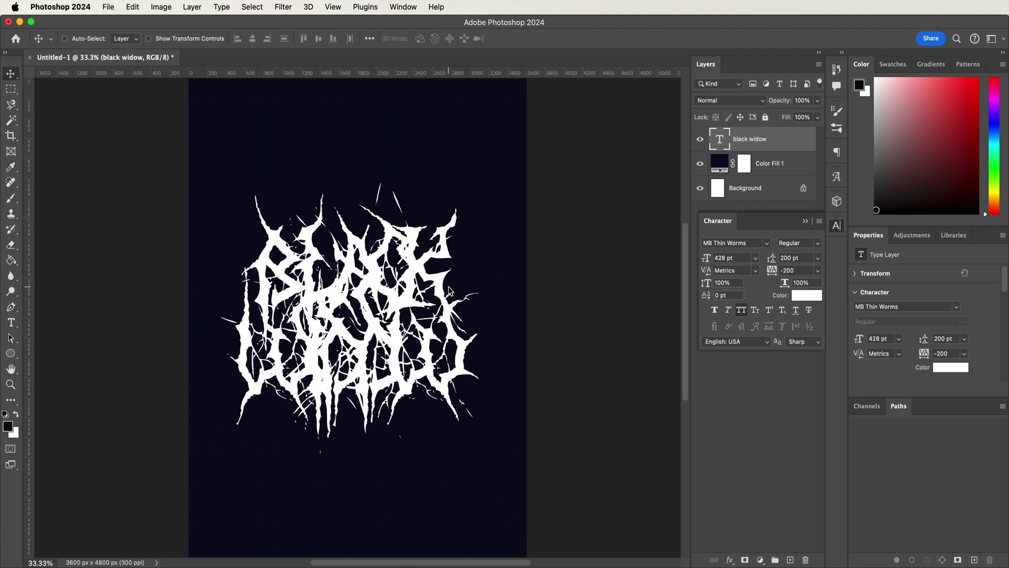
left_click(805, 221)
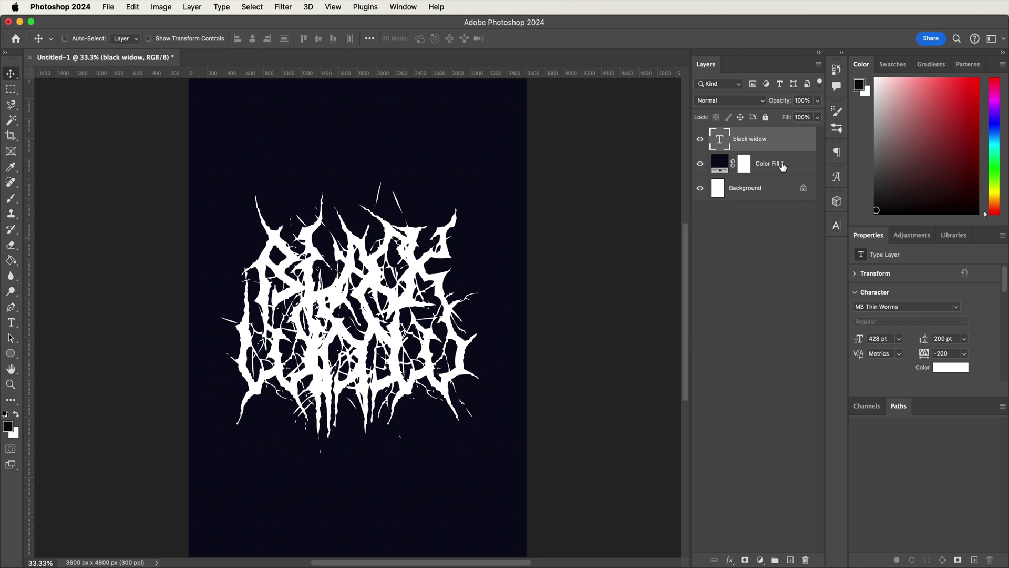
- Duplicate the black widow text layer by Alt-dragging it
left_click_drag(777, 146, 790, 559)
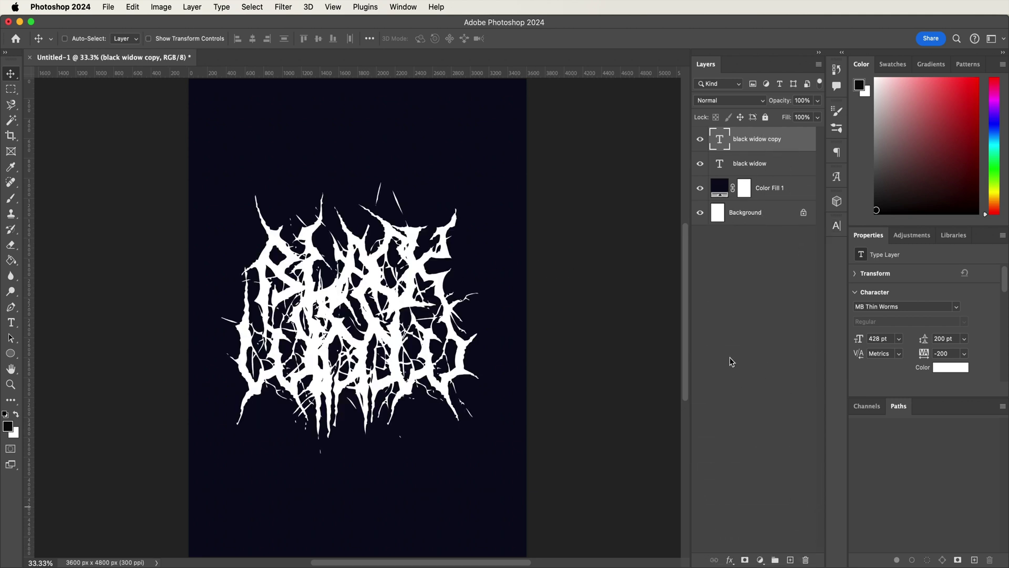
key("super+equal")
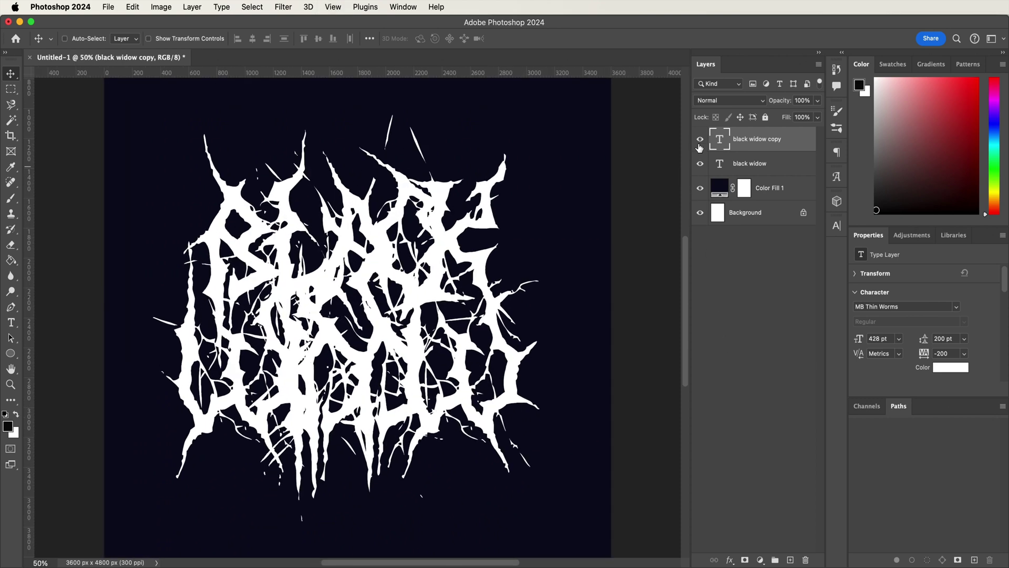
double_click(790, 167)
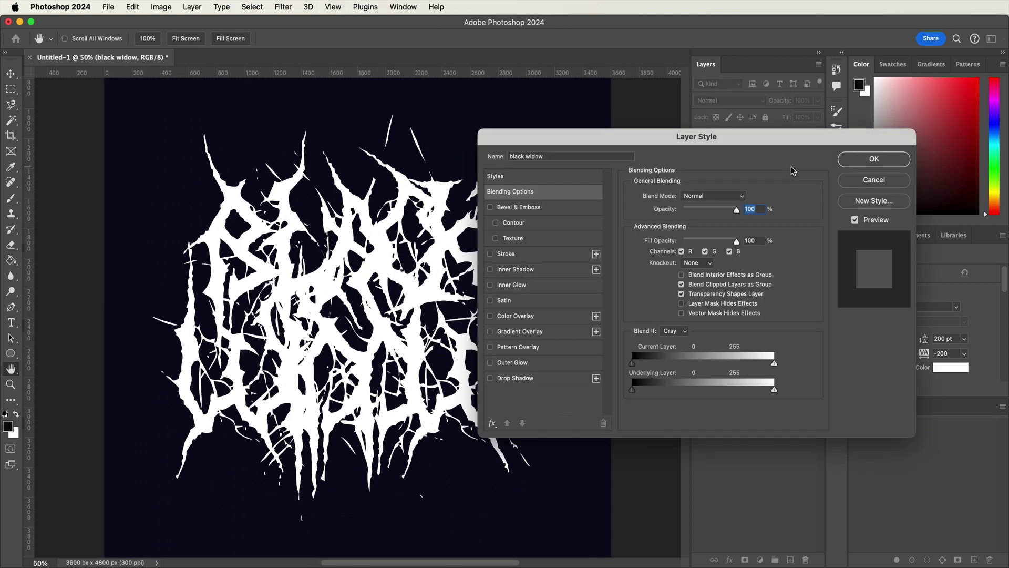
- Add Bevel & Emboss to the text with 157% depth, 27 px size and 79° angle
left_click_drag(683, 145, 569, 207)
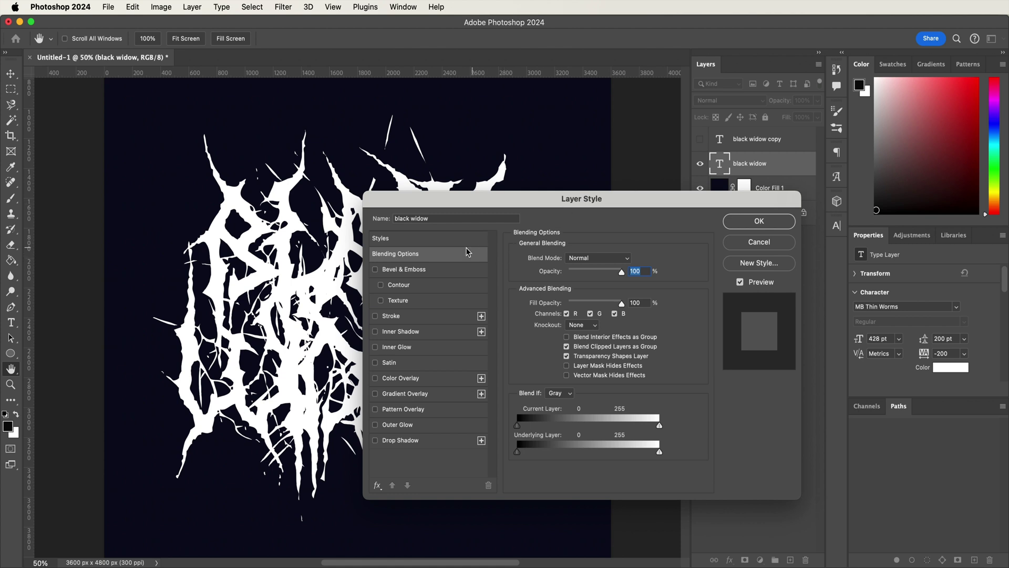
left_click(427, 272)
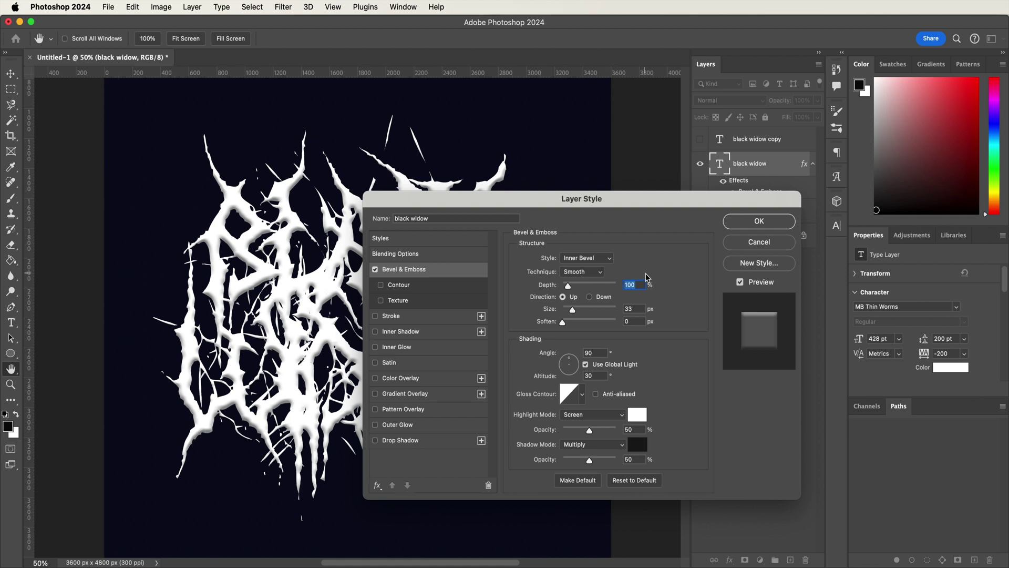
type("15")
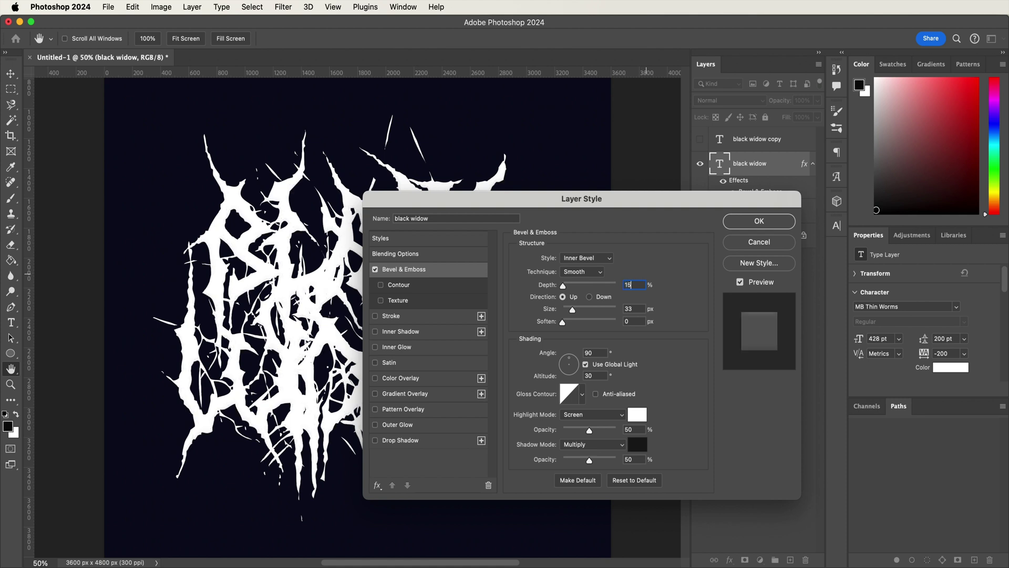
type("7")
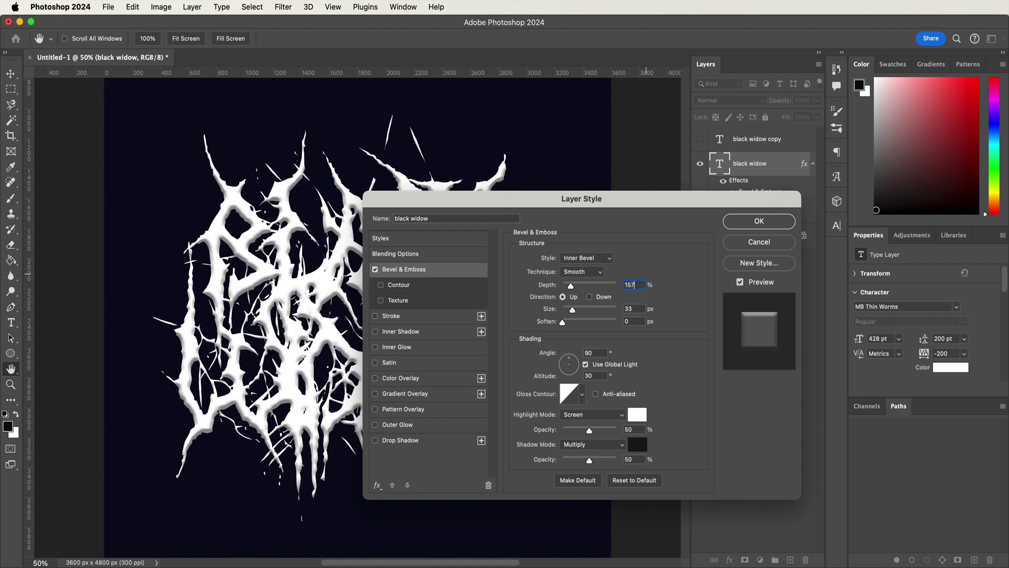
double_click(634, 309)
type("27")
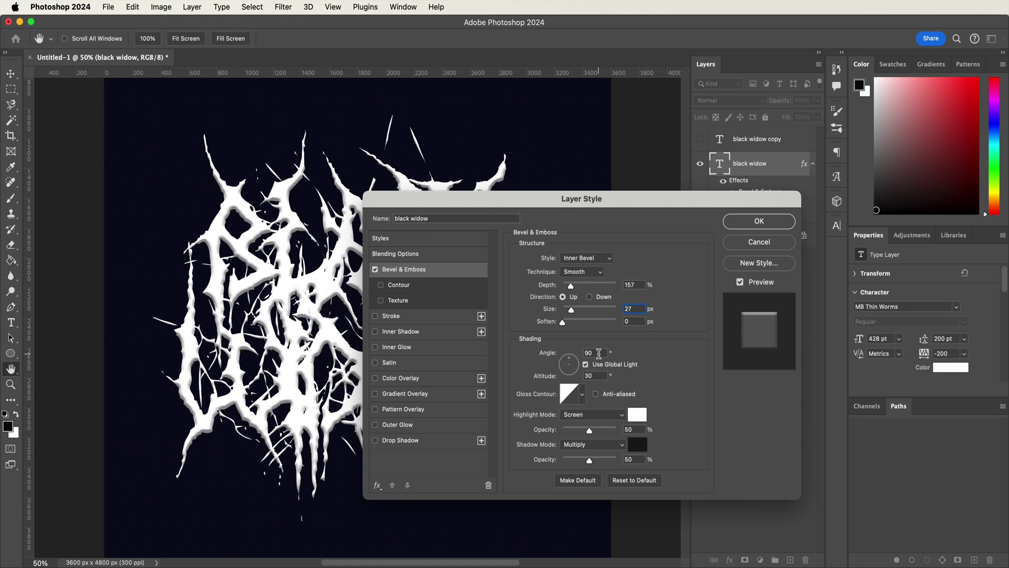
double_click(599, 354)
type("75")
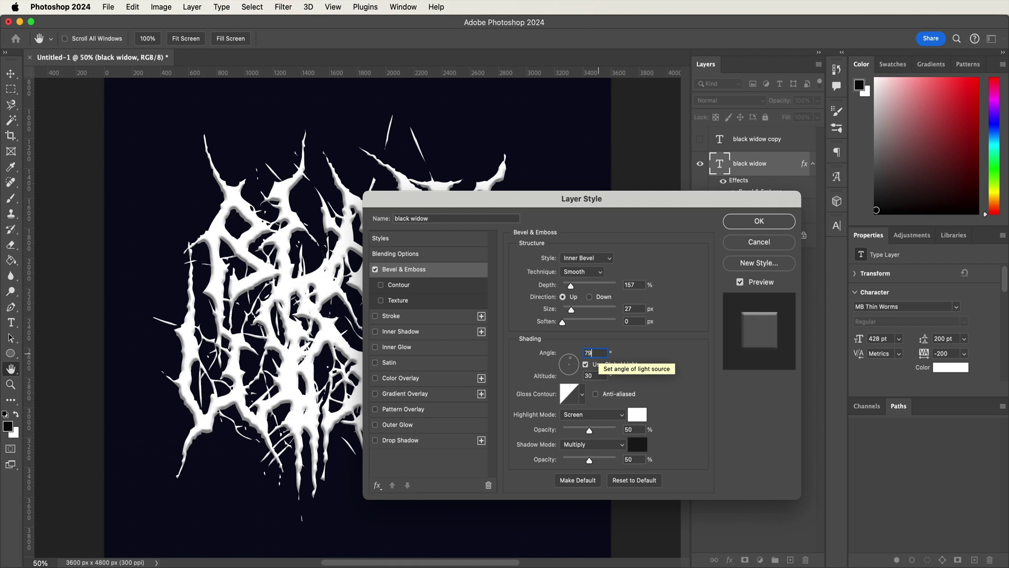
- Give the text bevel a peaked Gloss Contour preset
left_click(583, 396)
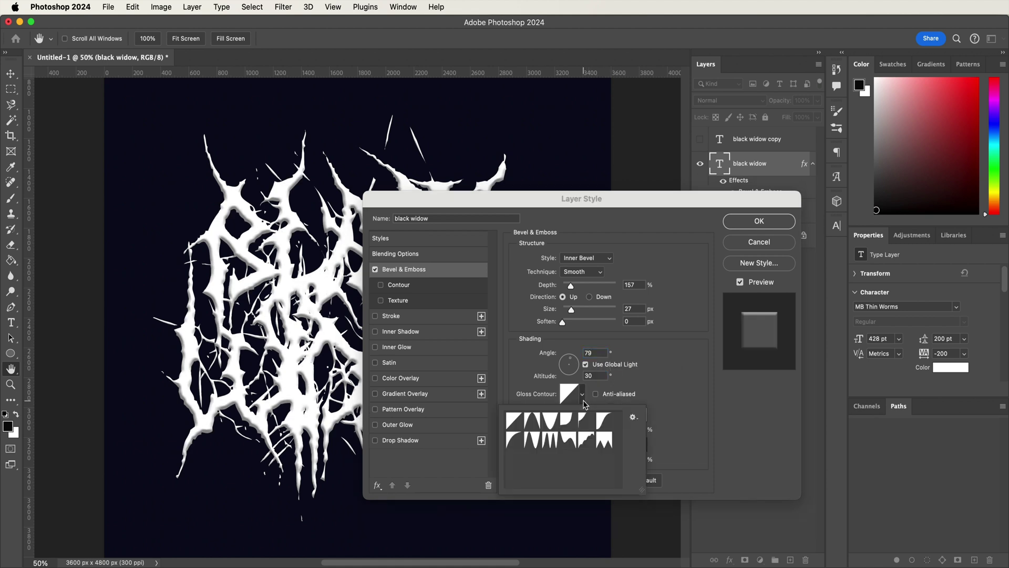
left_click(532, 420)
left_click(704, 410)
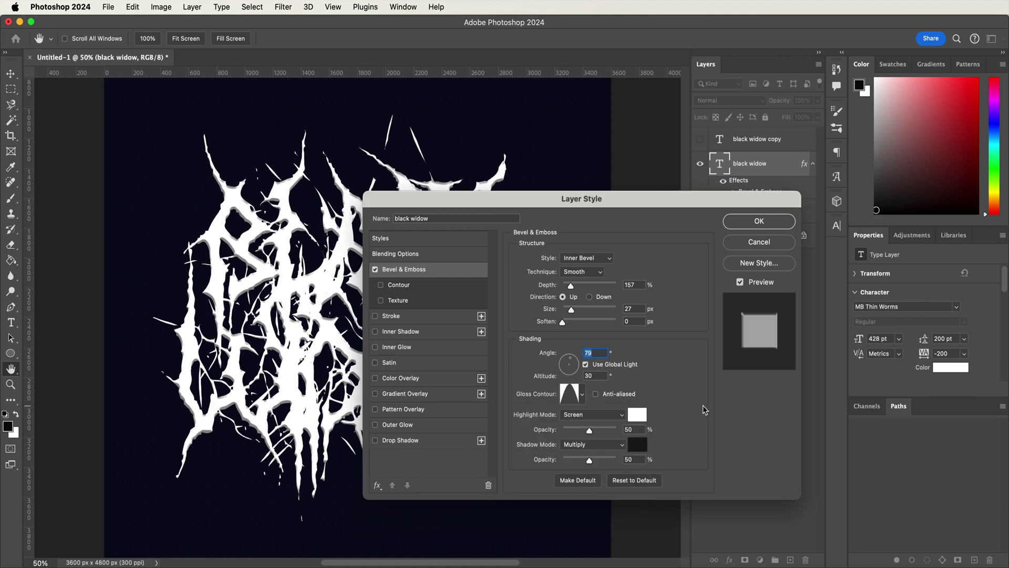
- Set the bevel highlight to Linear Light, near-black, at 100% opacity
left_click(604, 413)
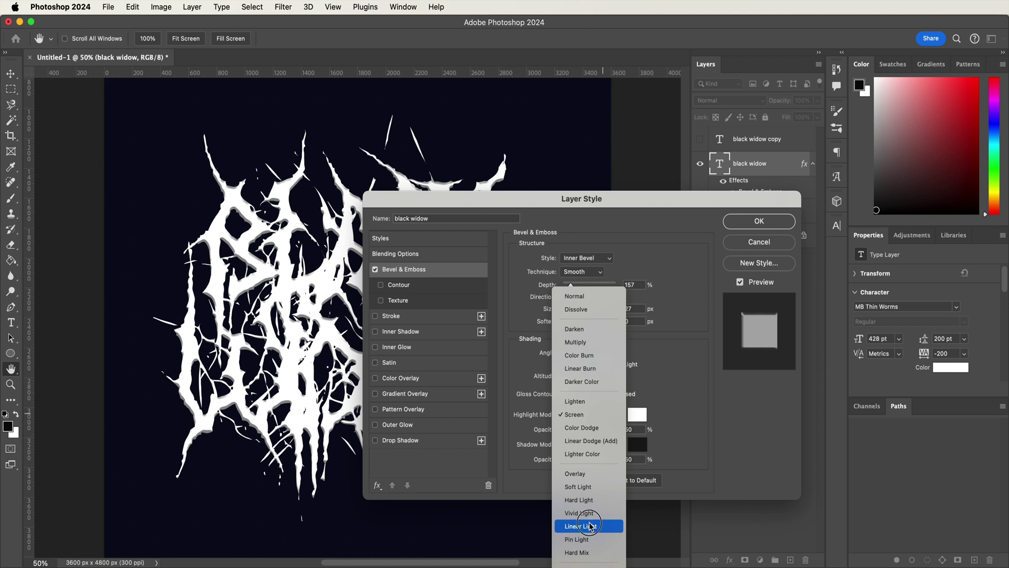
left_click(582, 527)
left_click(636, 418)
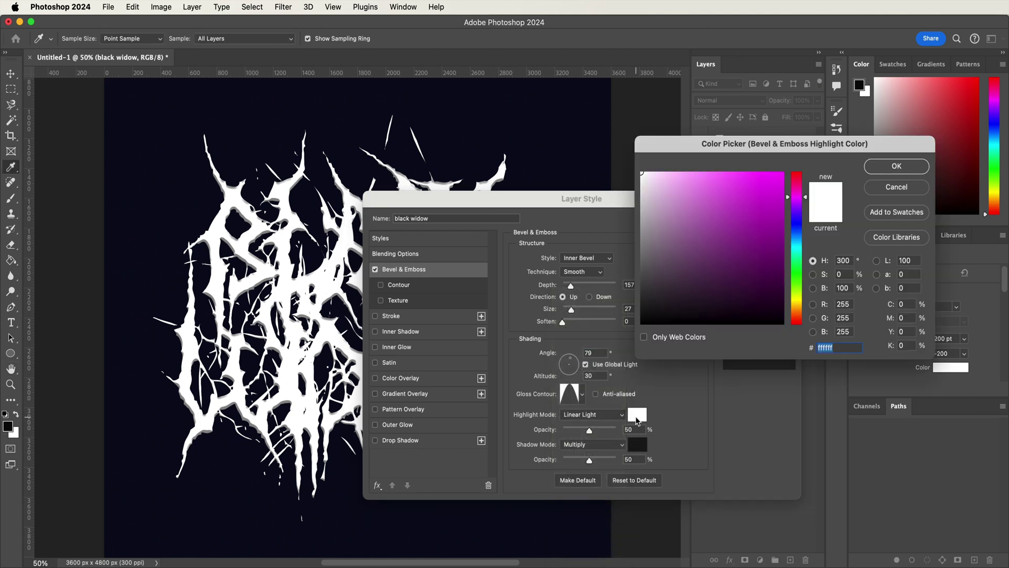
type("0c")
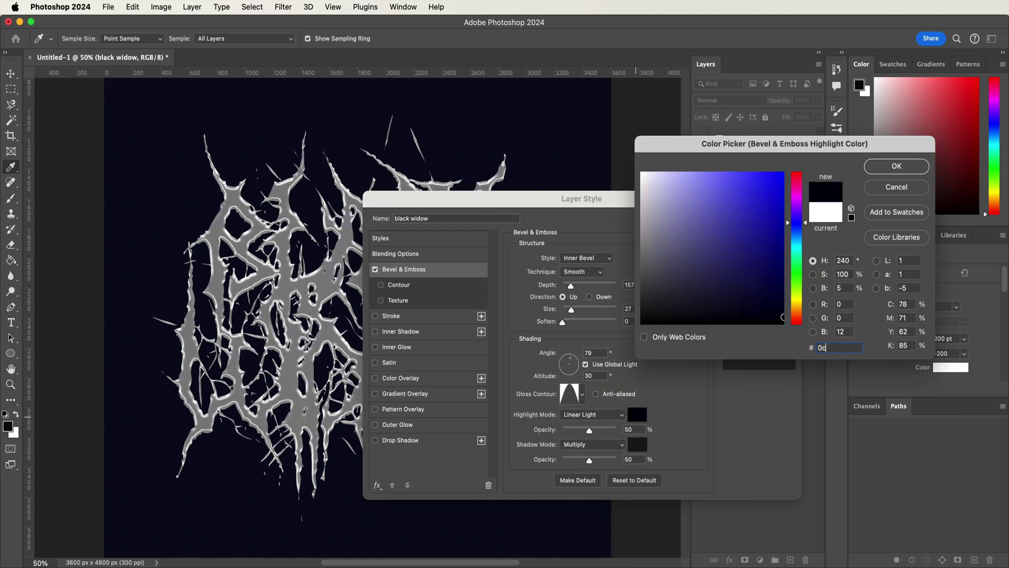
type("0f0")
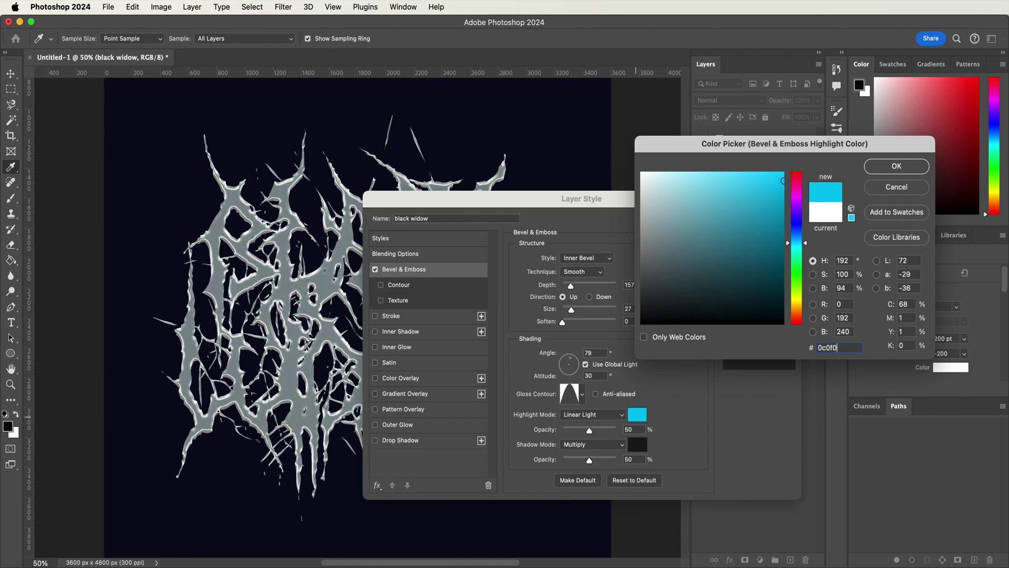
type("f")
key("Return")
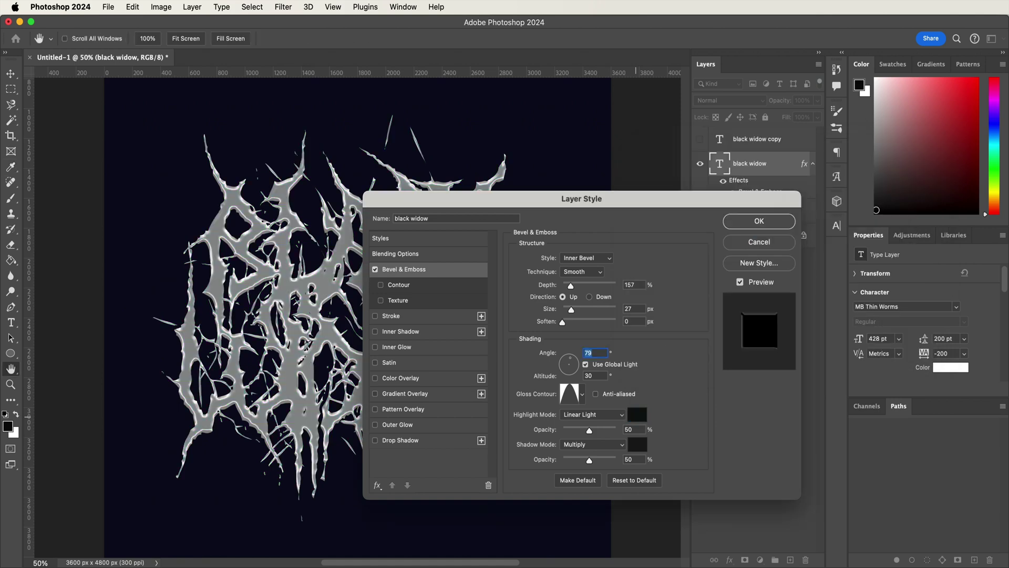
left_click_drag(590, 430, 616, 430)
left_click(633, 451)
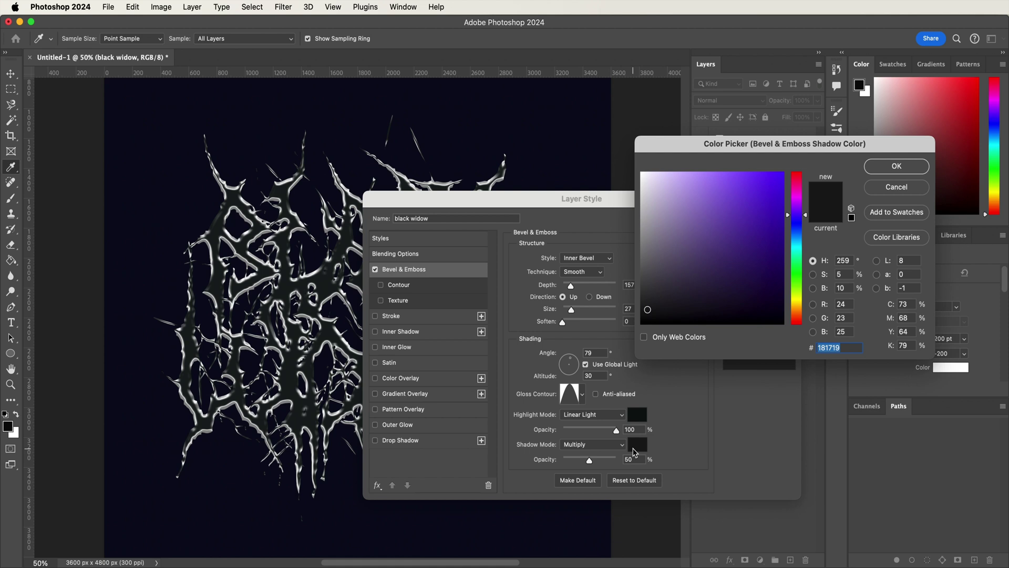
type("e6")
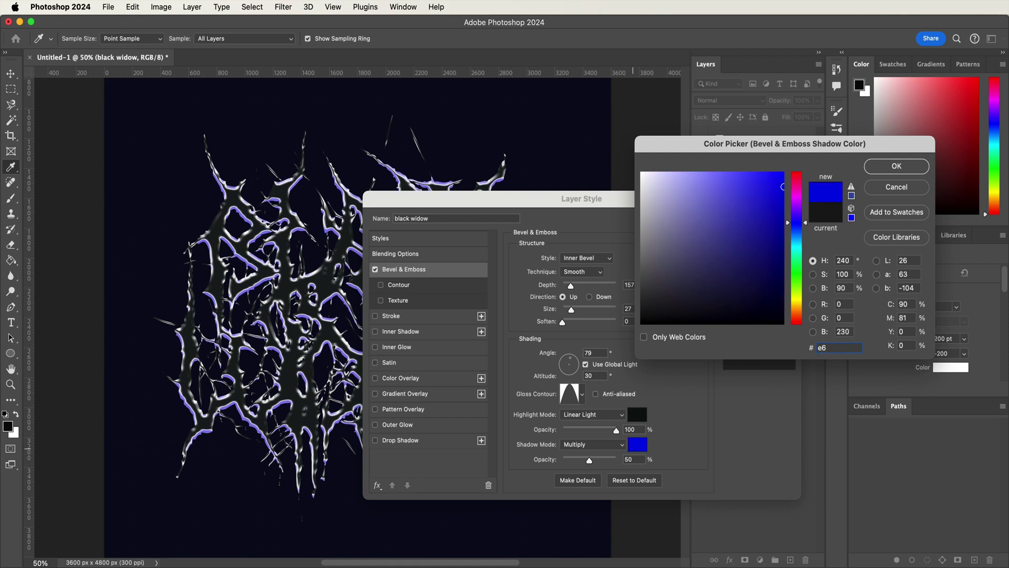
type("13")
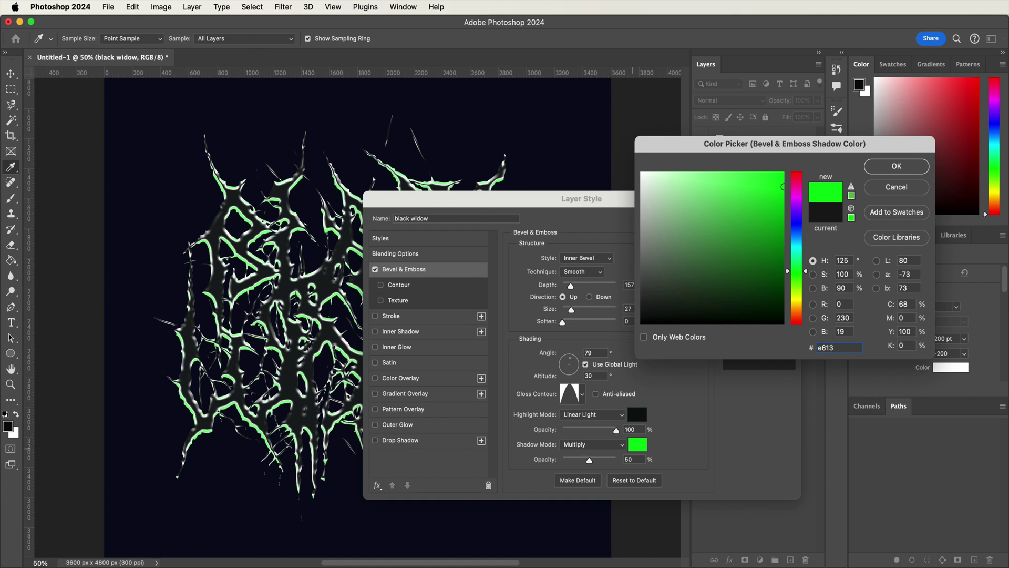
type("6c")
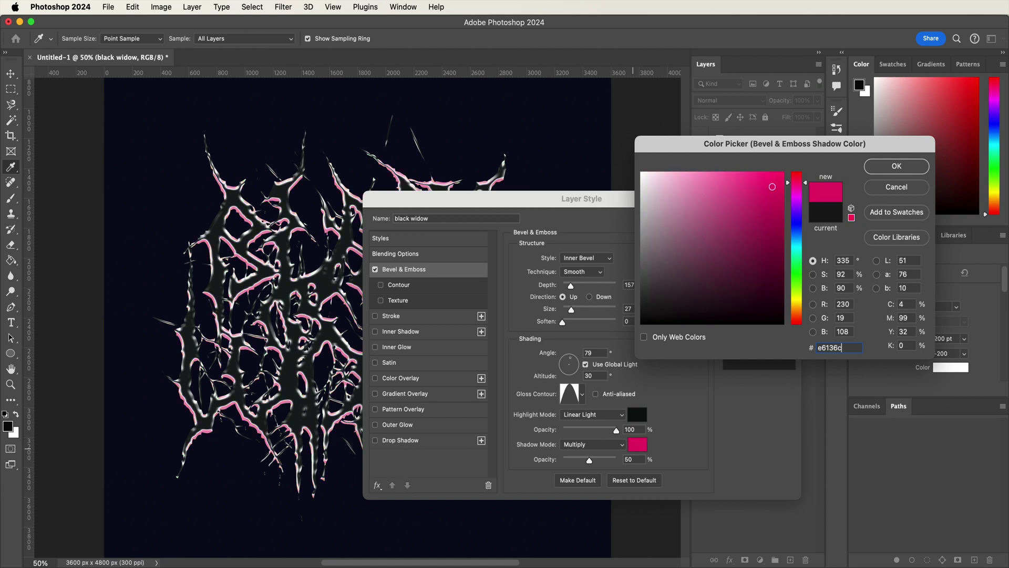
- Make the bevel shadow hot pink e6136c in Normal mode at 100% opacity
key("Return")
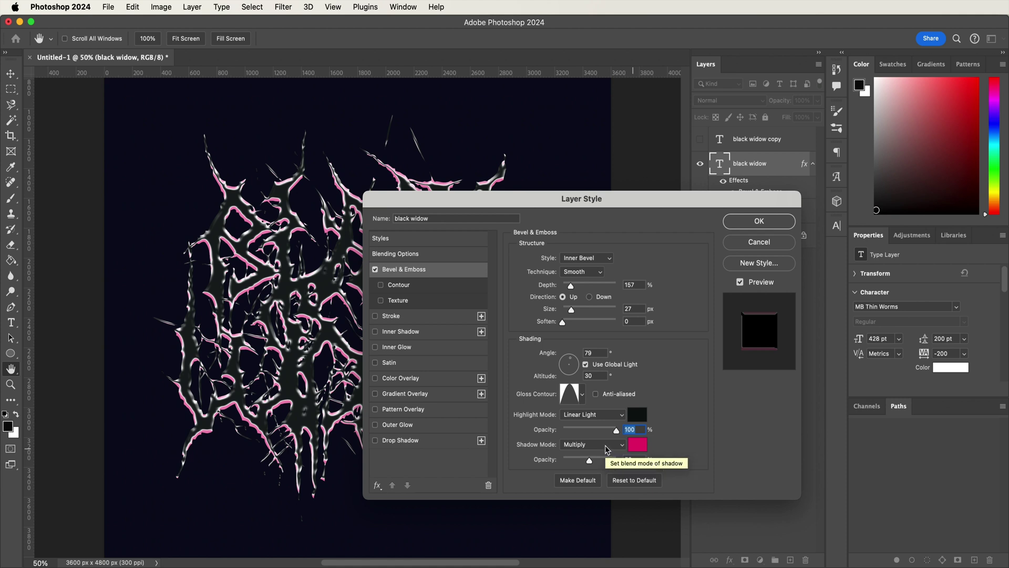
left_click(604, 446)
left_click(592, 400)
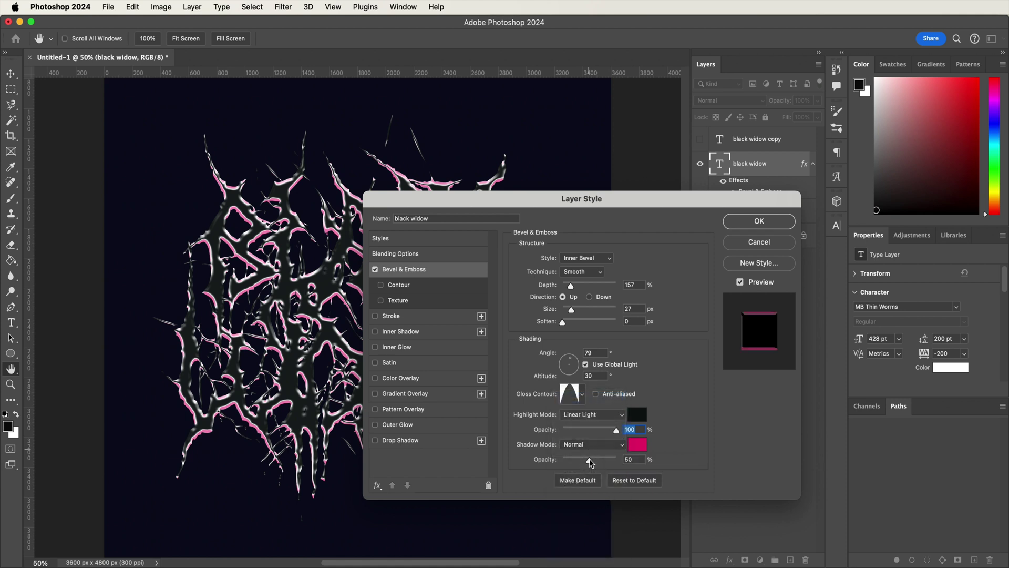
key("Tab")
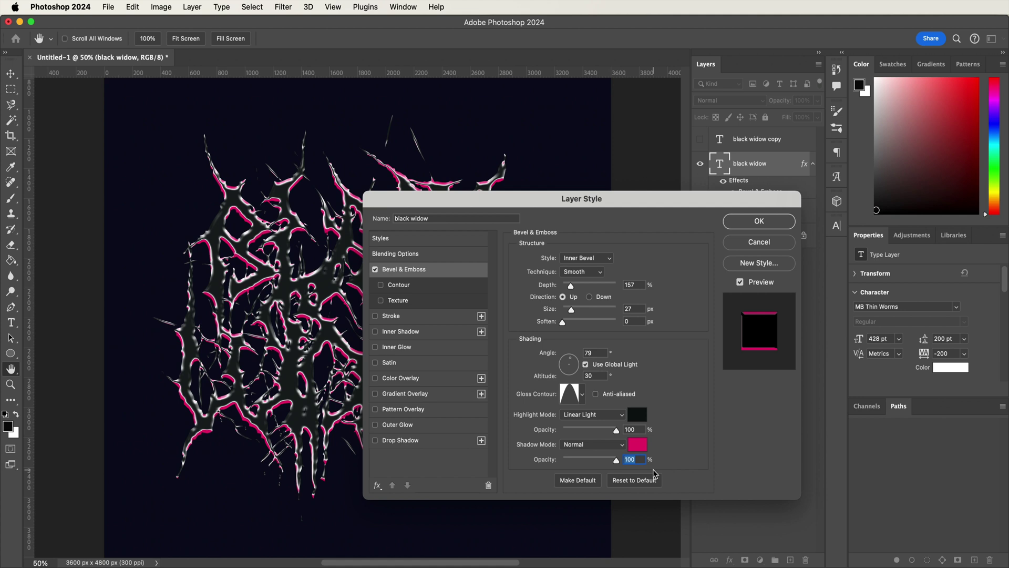
left_click(420, 287)
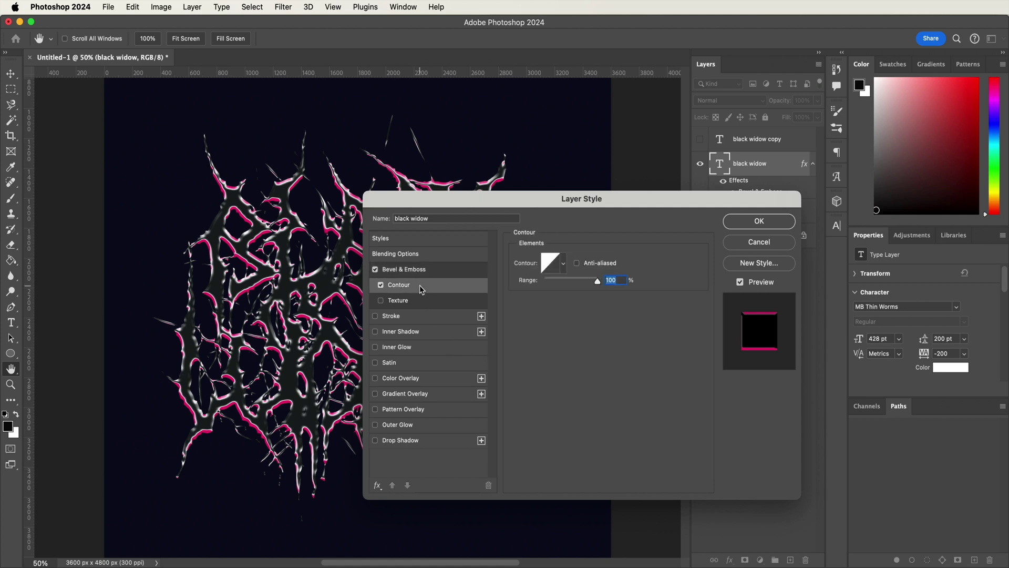
- Apply a rounded contour preset to the bevel with its range at 50%
left_click(564, 268)
left_click(553, 293)
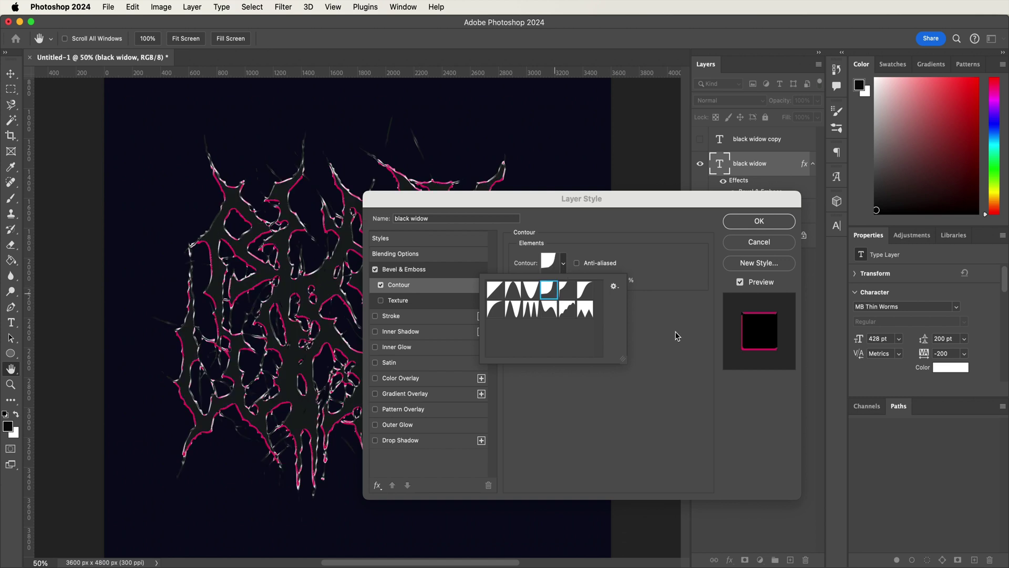
left_click(683, 341)
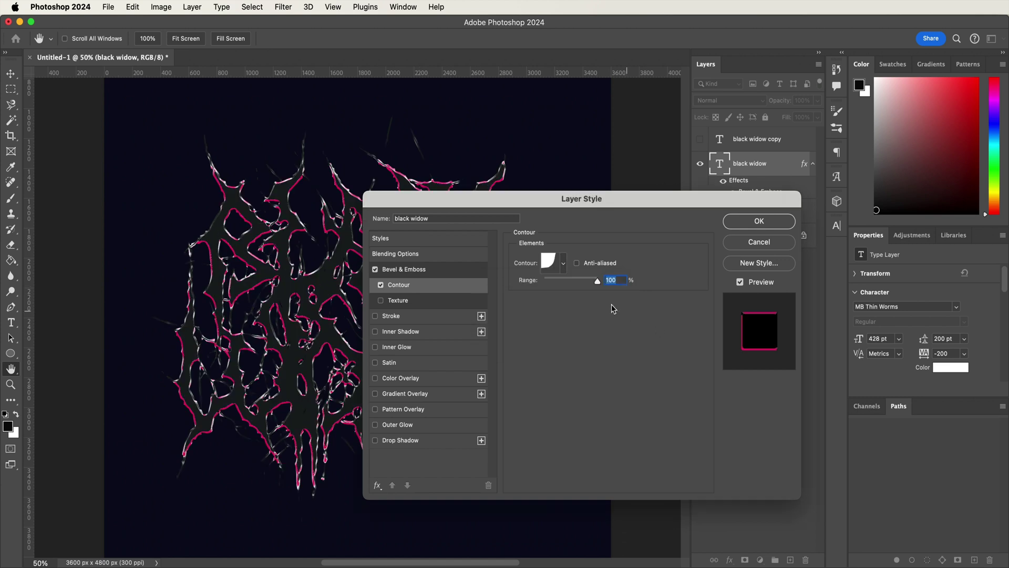
type("50")
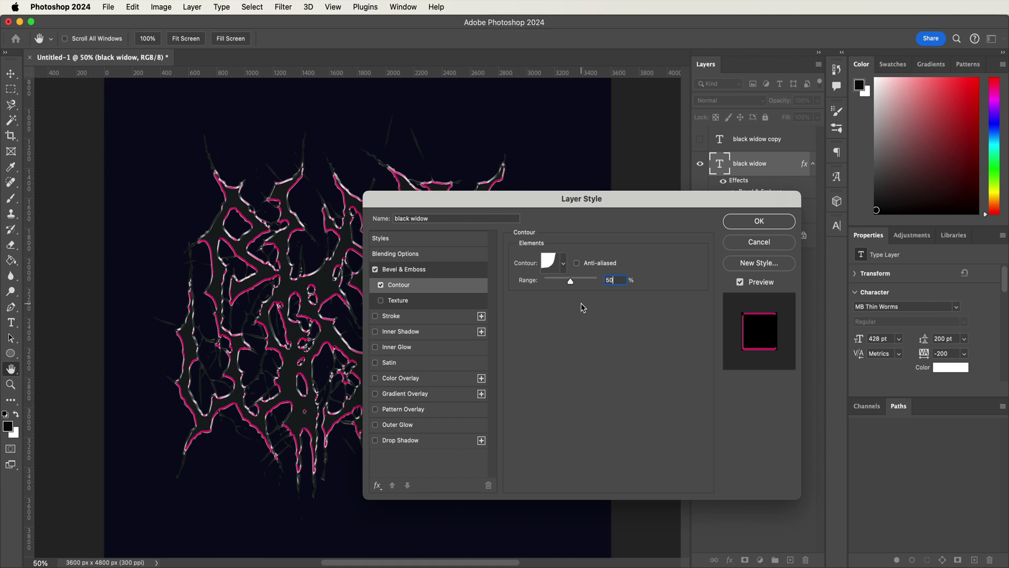
- Add a 6 px white inside stroke to the black widow text
left_click(435, 318)
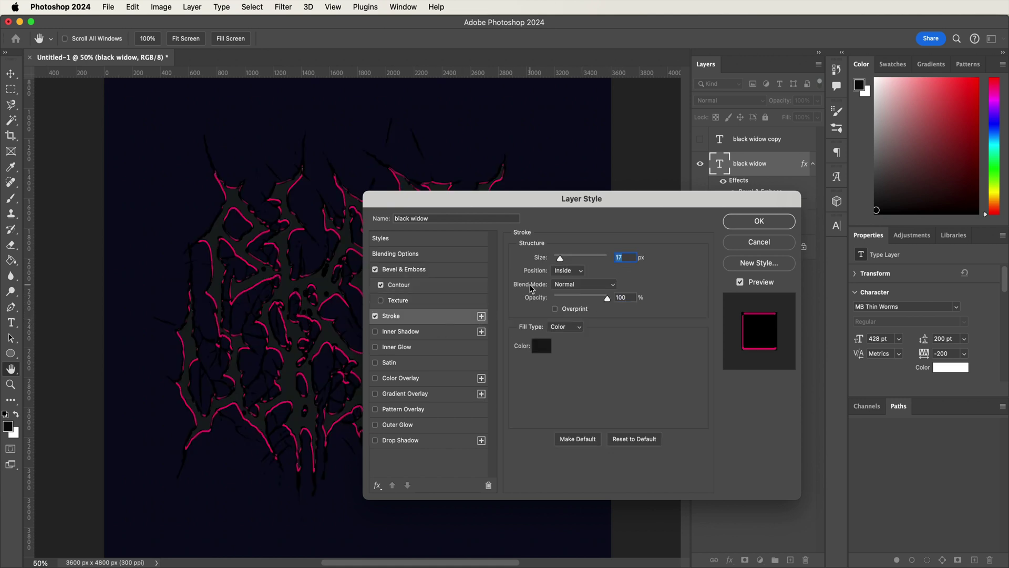
type("6")
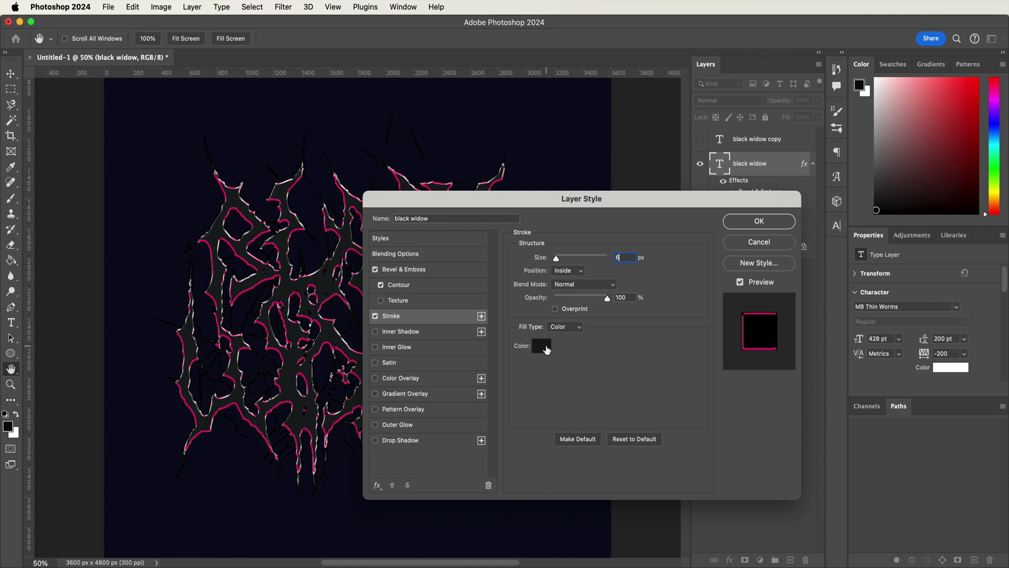
left_click(545, 349)
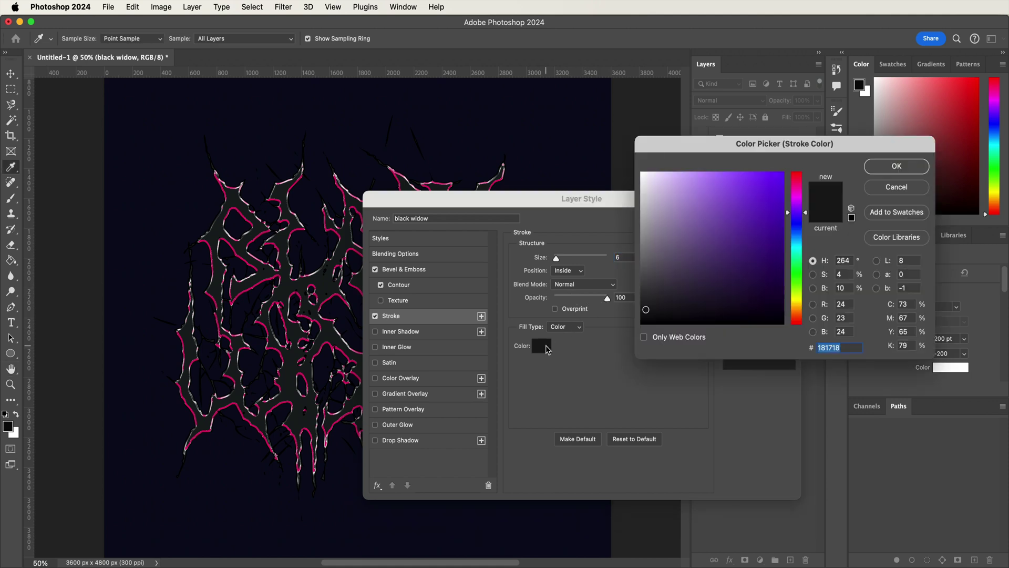
left_click_drag(664, 175, 608, 151)
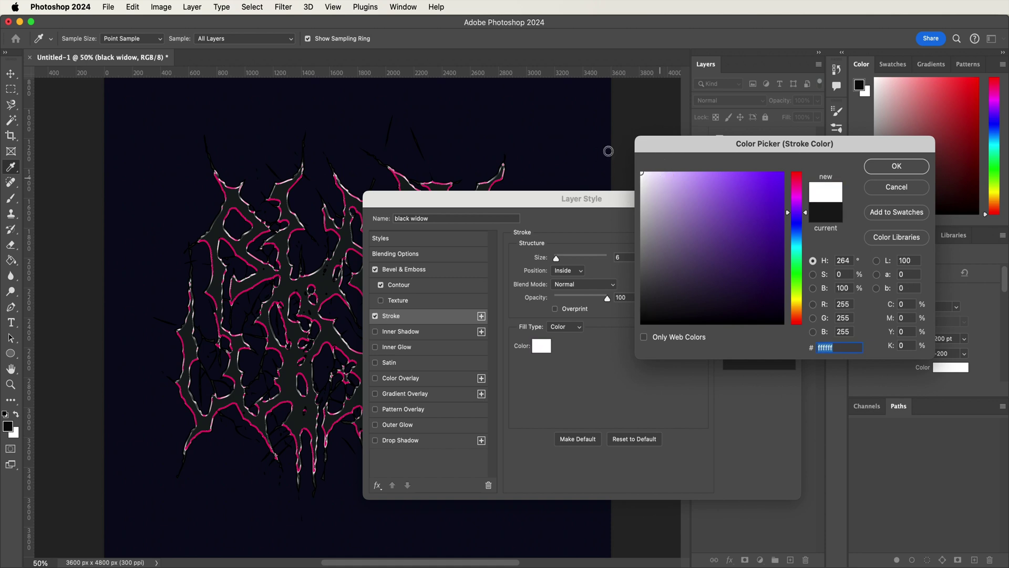
key("Return")
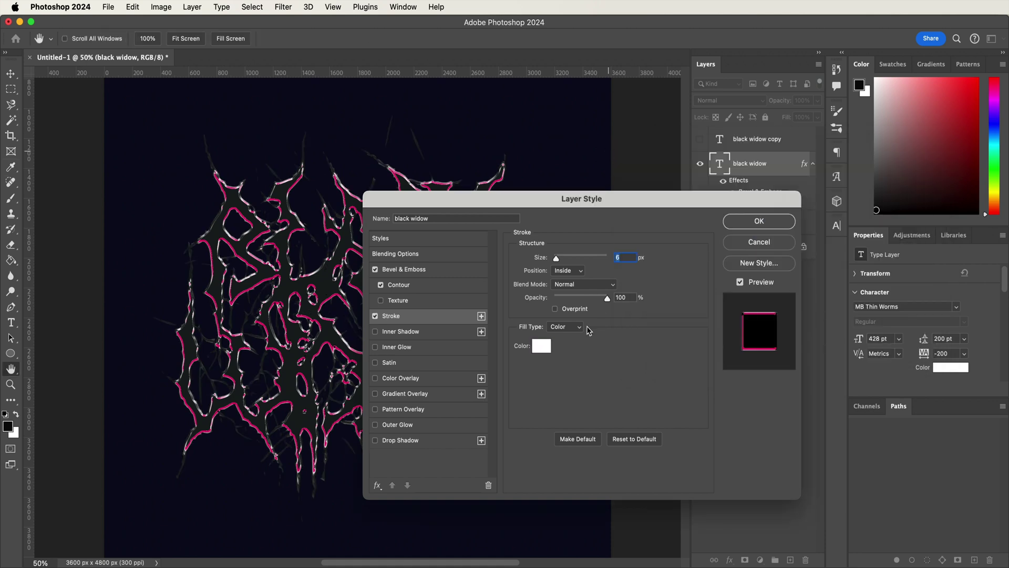
- Add a Linear Burn inner shadow in colour 191819 at 100% opacity
left_click(434, 335)
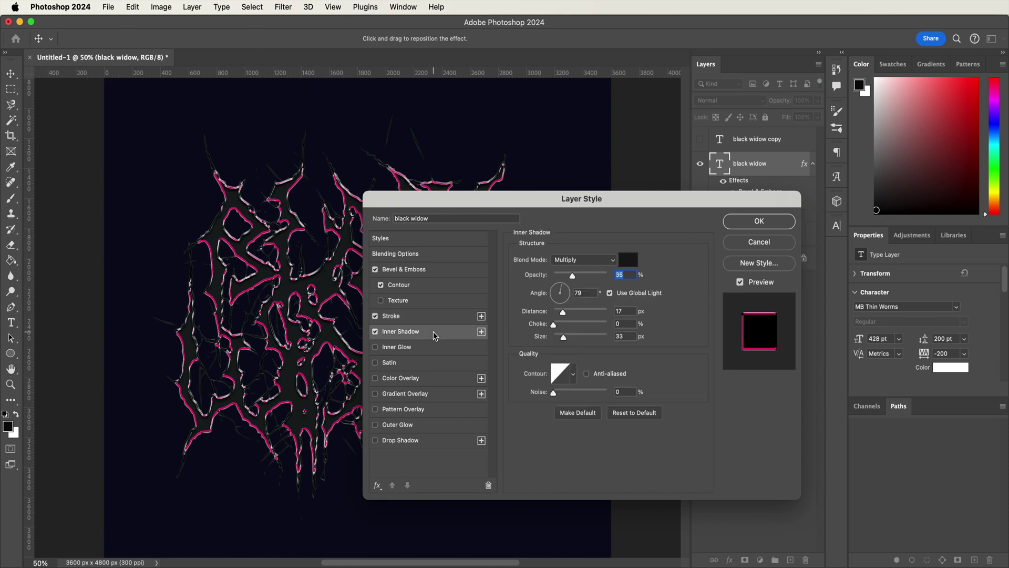
left_click(591, 261)
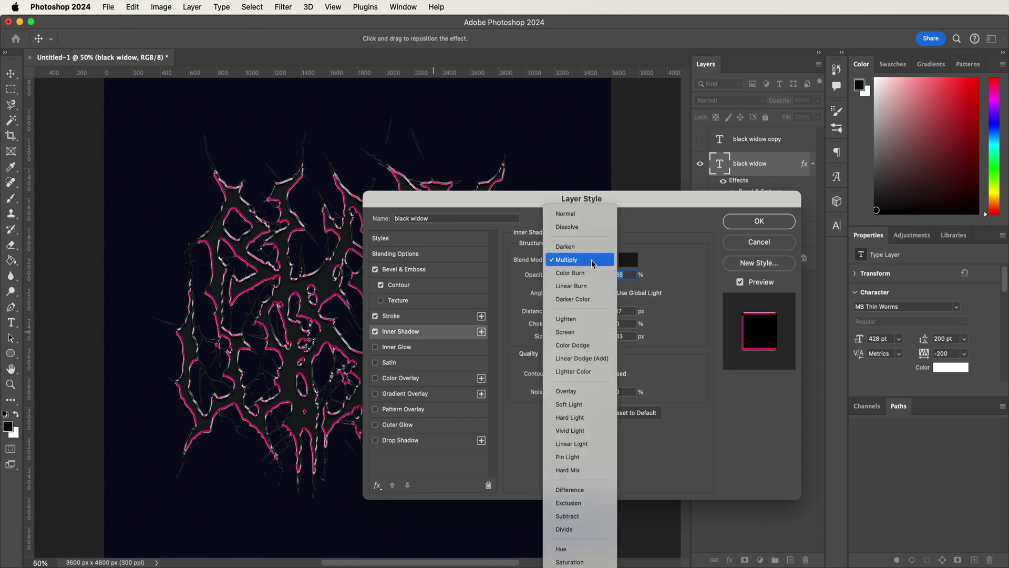
left_click(591, 286)
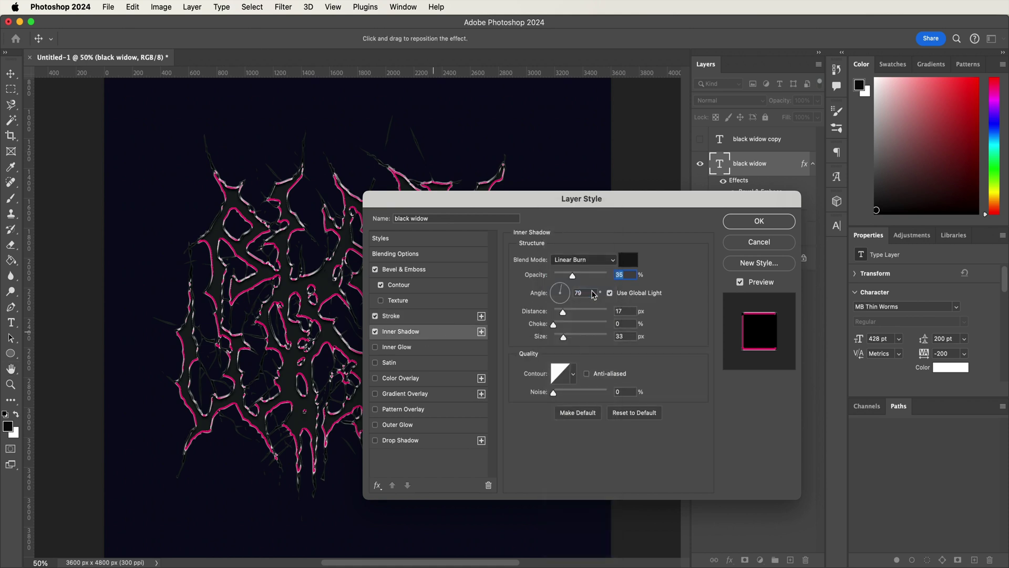
left_click(628, 260)
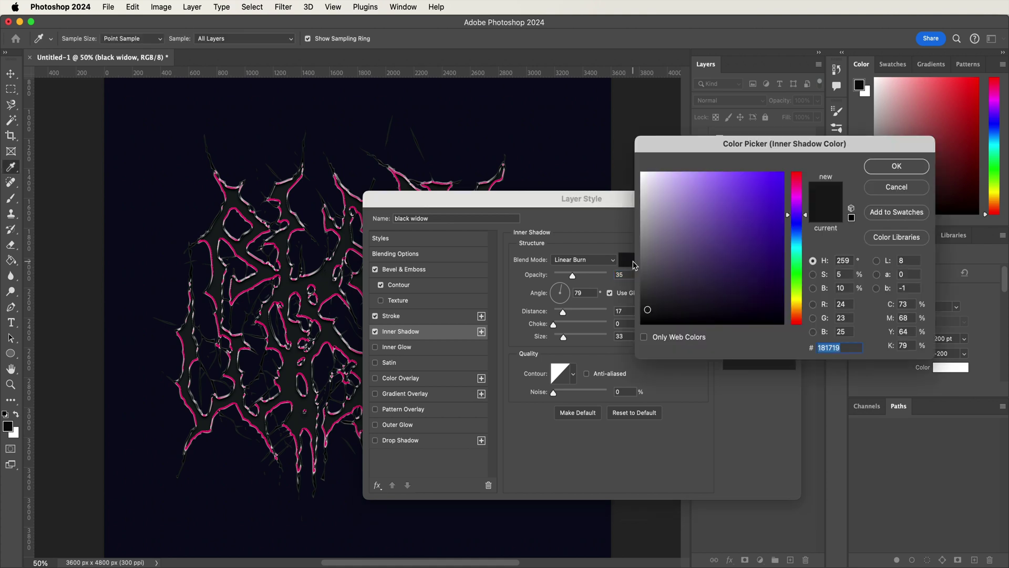
type("1918")
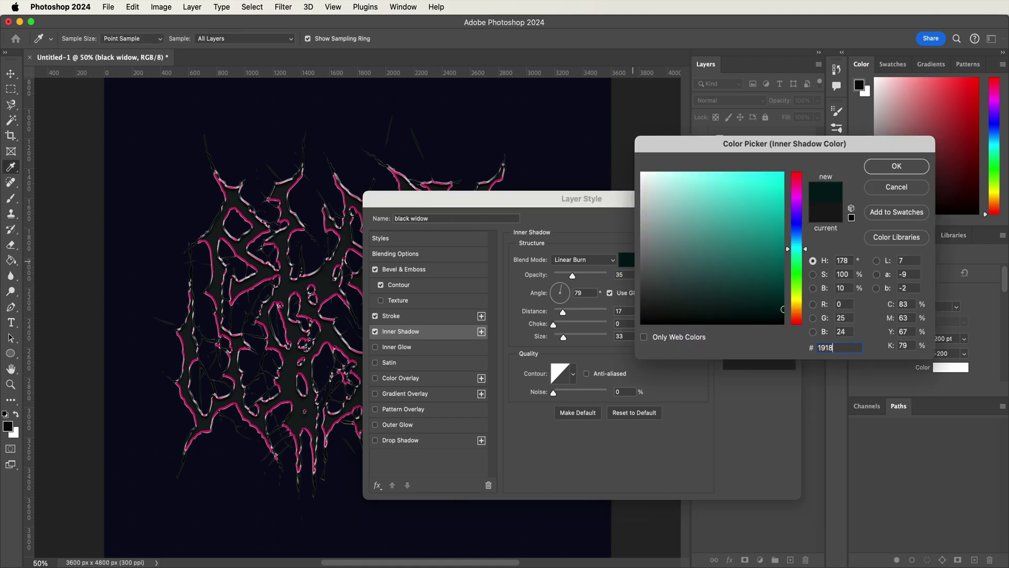
type("19")
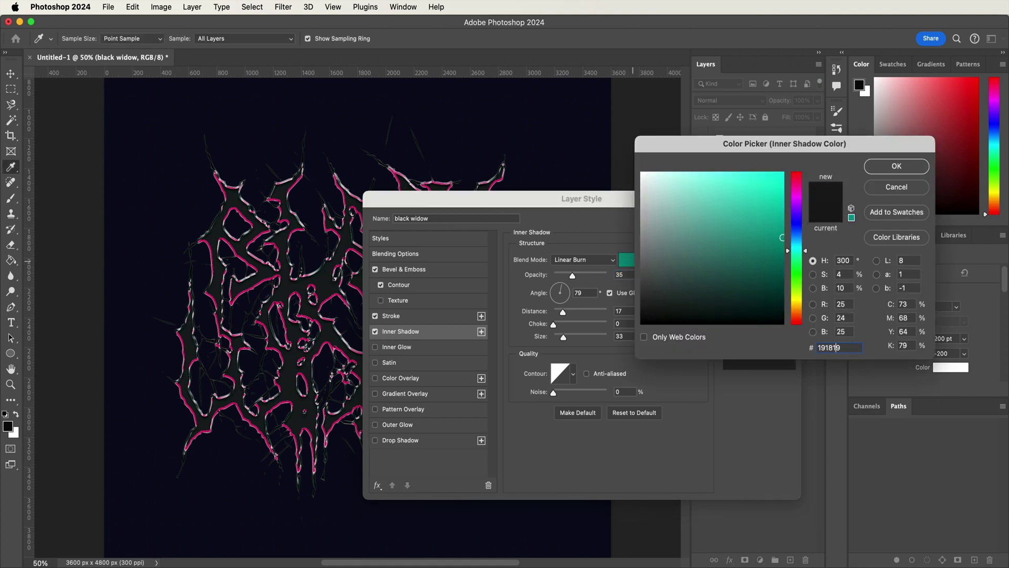
key("Return")
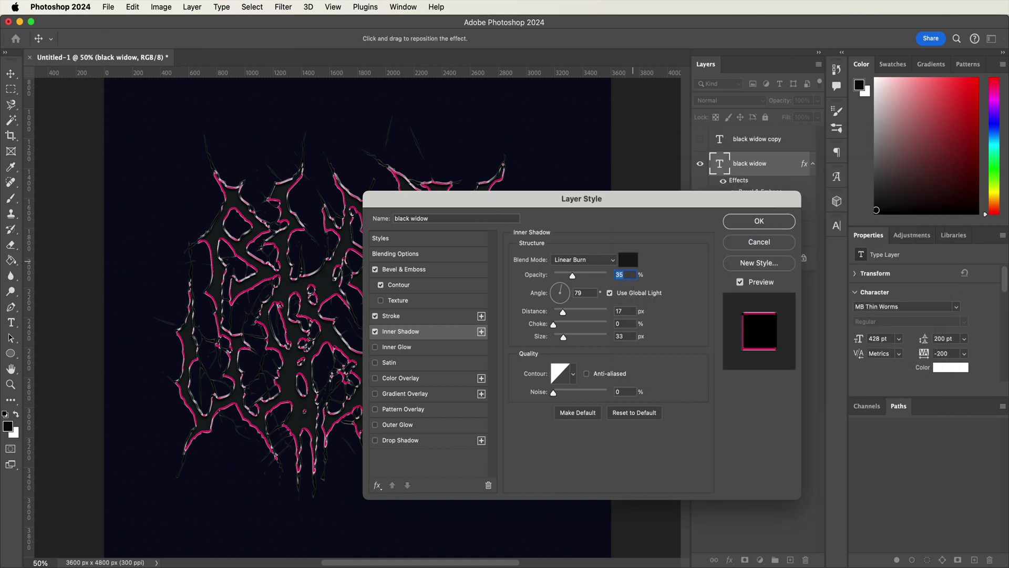
left_click_drag(573, 276, 643, 289)
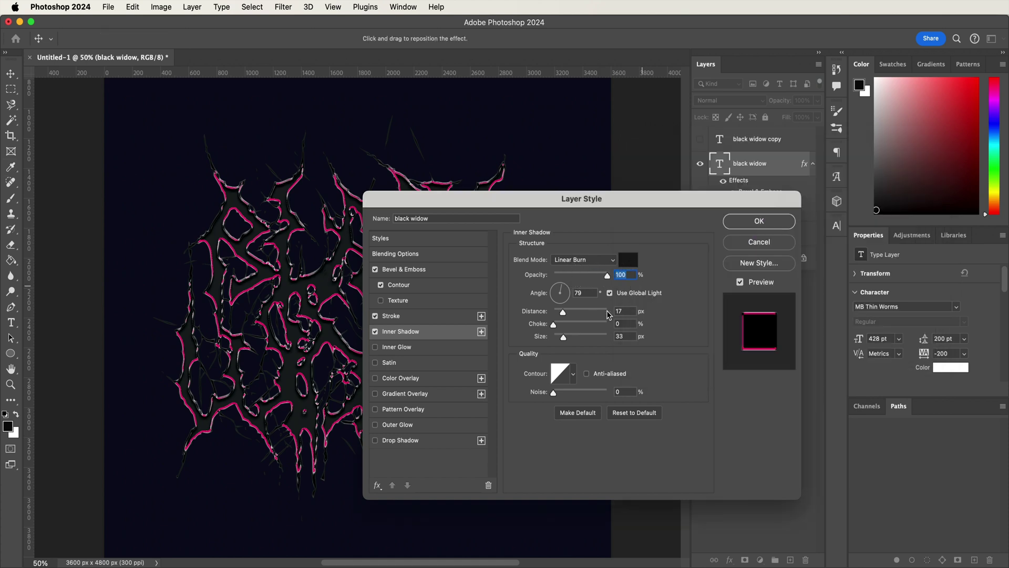
- Set the inner shadow to distance 0, choke 10, size 59, jagged contour, noise 28
double_click(631, 311)
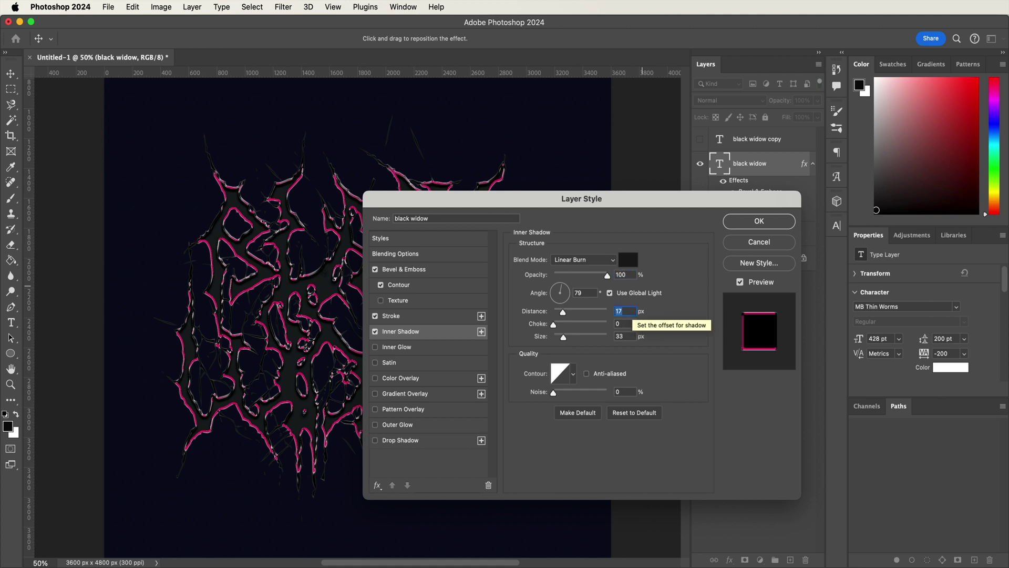
type("0")
double_click(630, 323)
type("10")
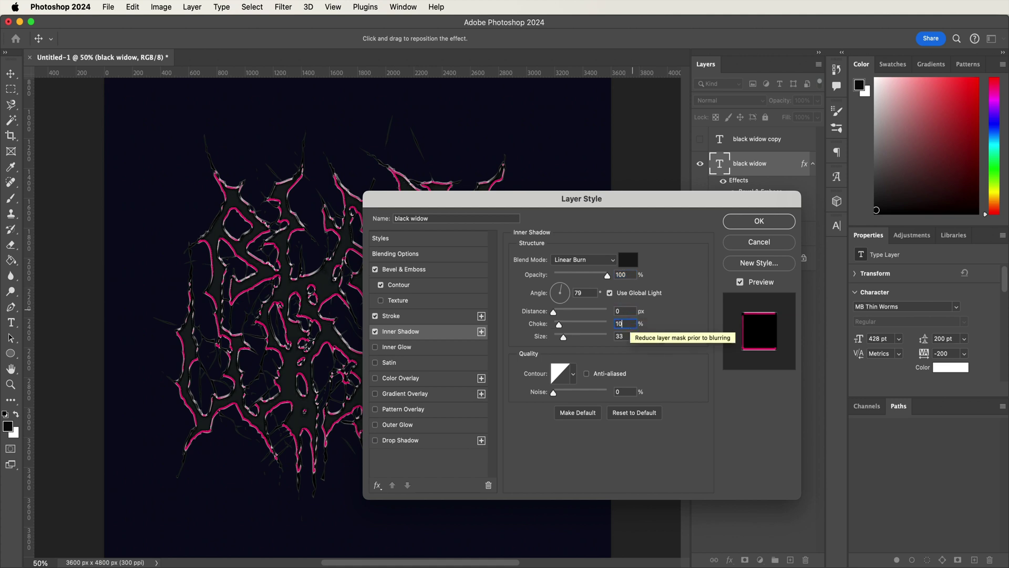
left_click(629, 336)
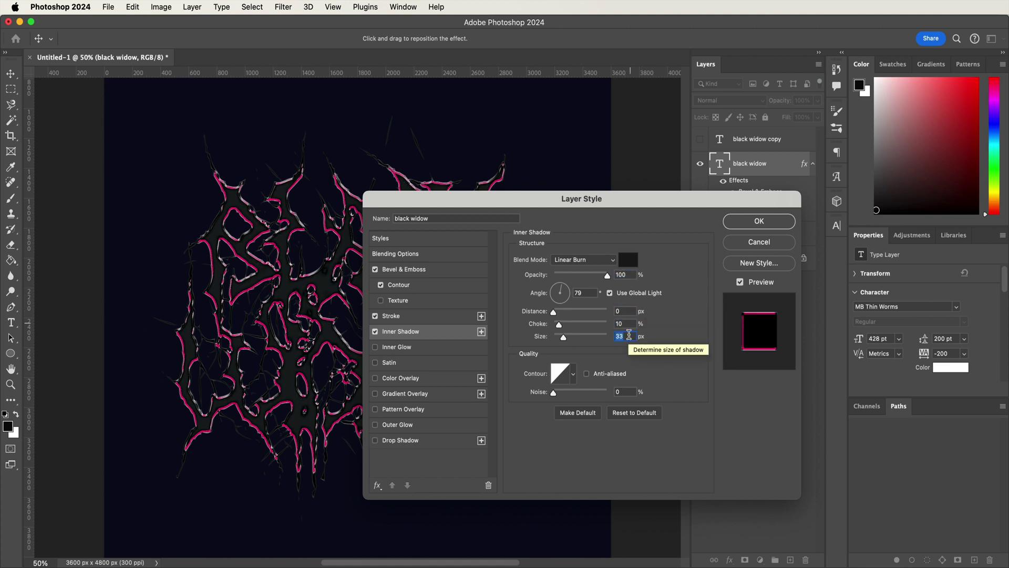
type("59")
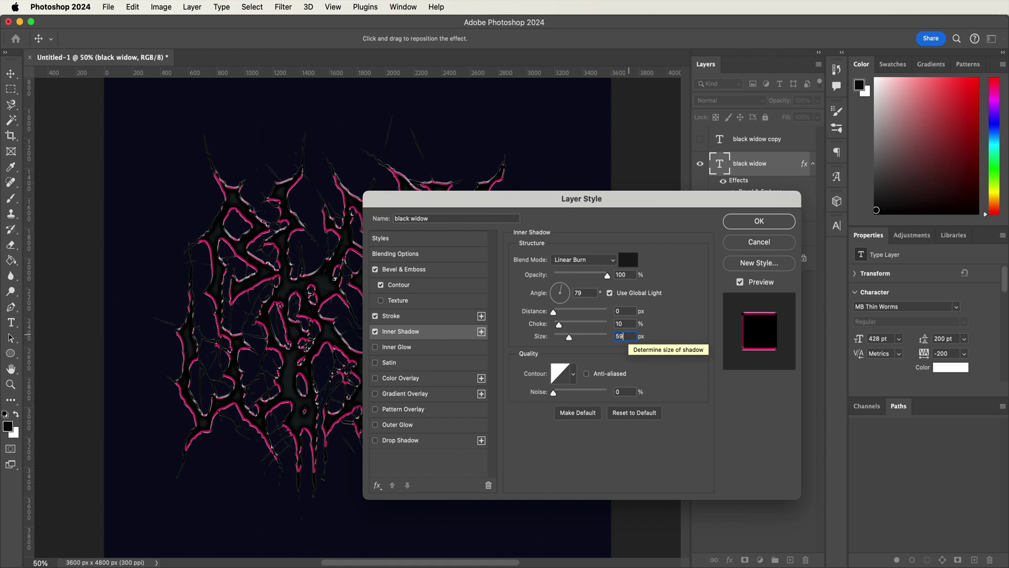
left_click(573, 374)
left_click(594, 420)
left_click(680, 381)
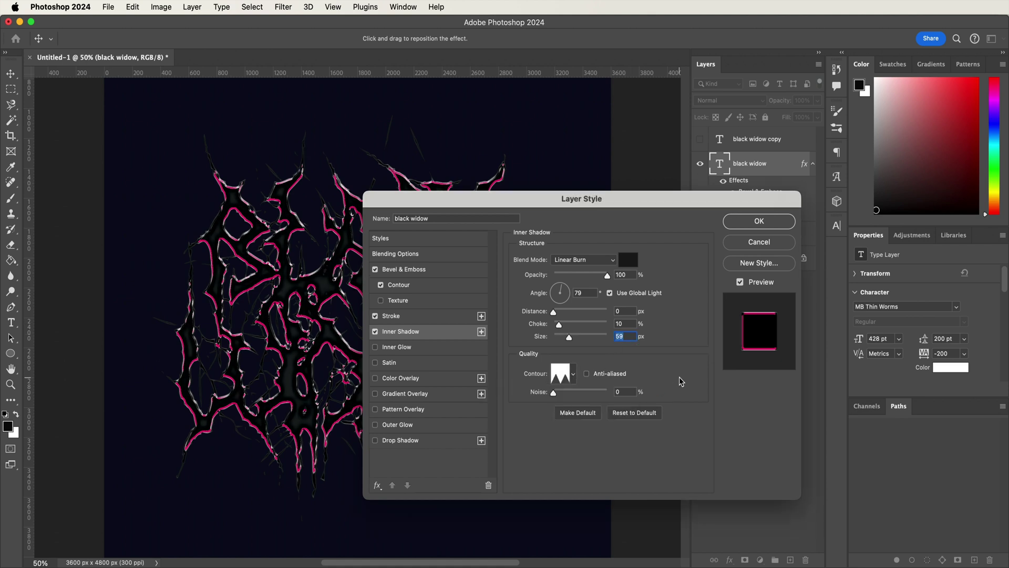
key("Tab")
type("28")
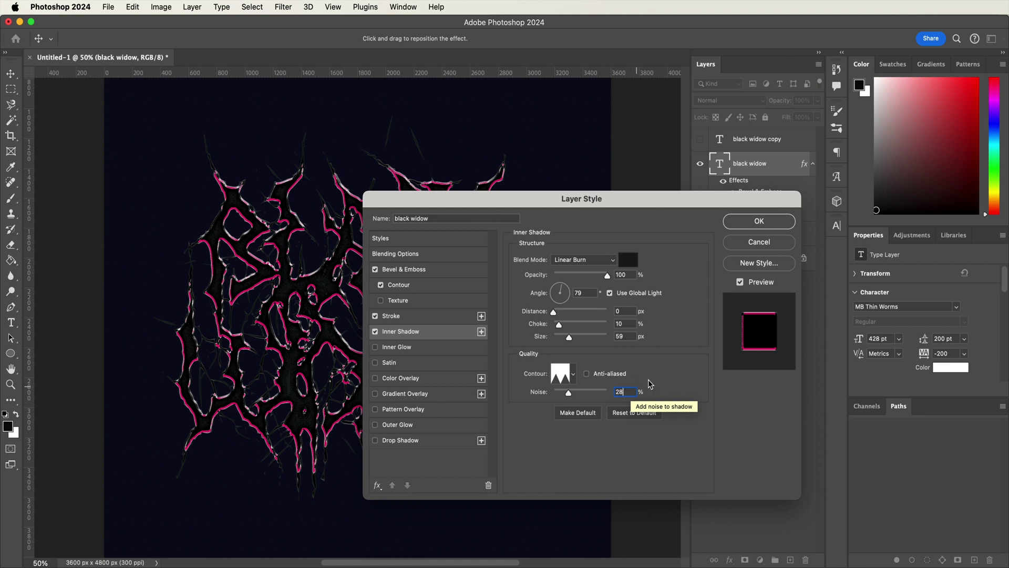
left_click(761, 222)
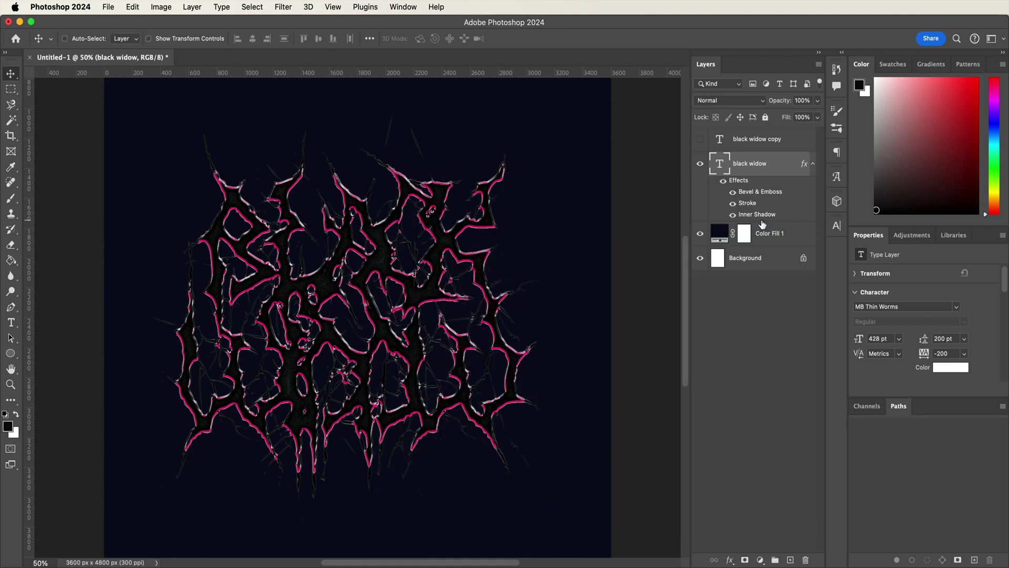
- Show the black widow copy layer and set its Fill to 0%
left_click(700, 138)
left_click(777, 139)
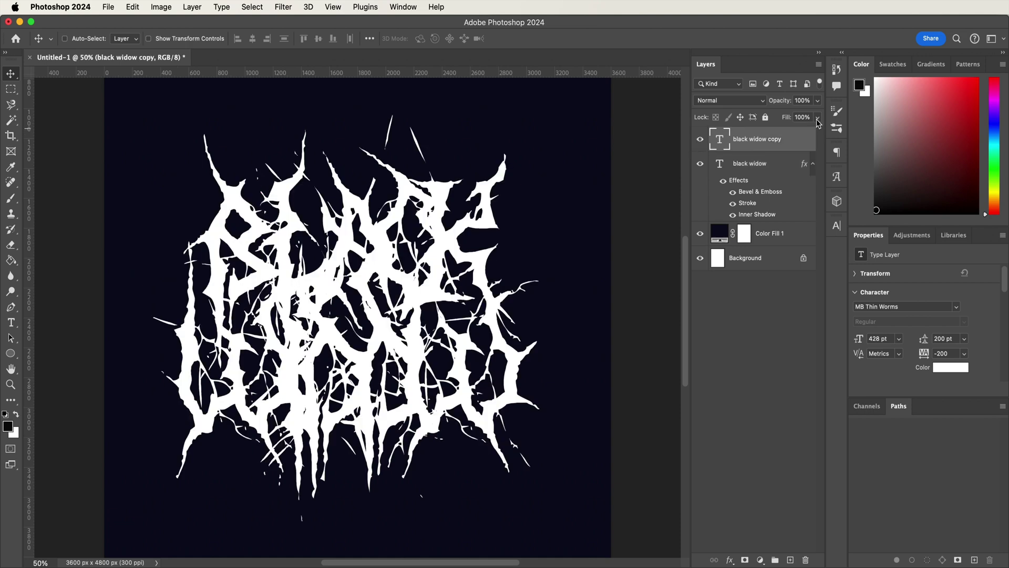
left_click(817, 119)
left_click_drag(813, 131, 748, 150)
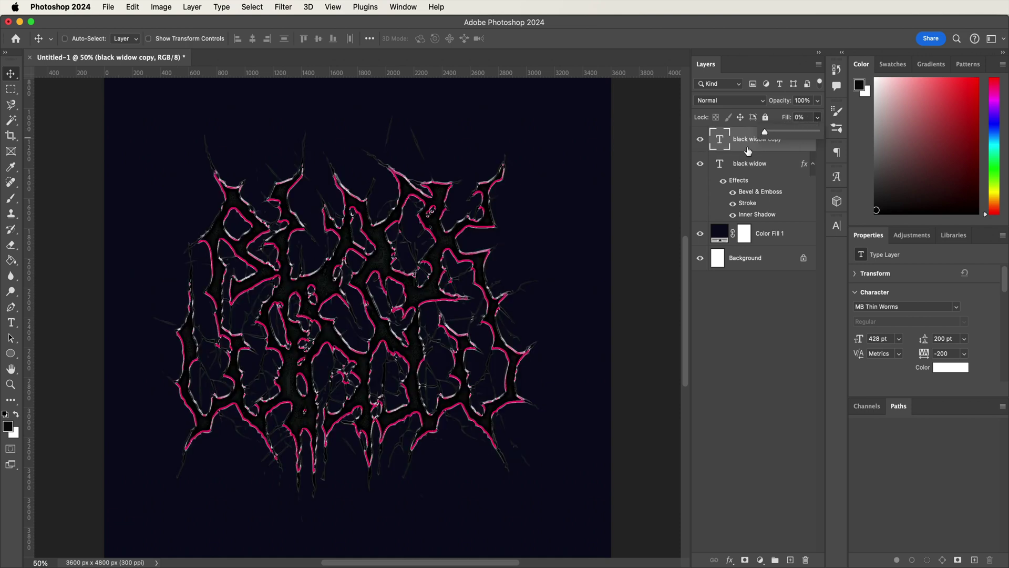
left_click(747, 150)
double_click(792, 140)
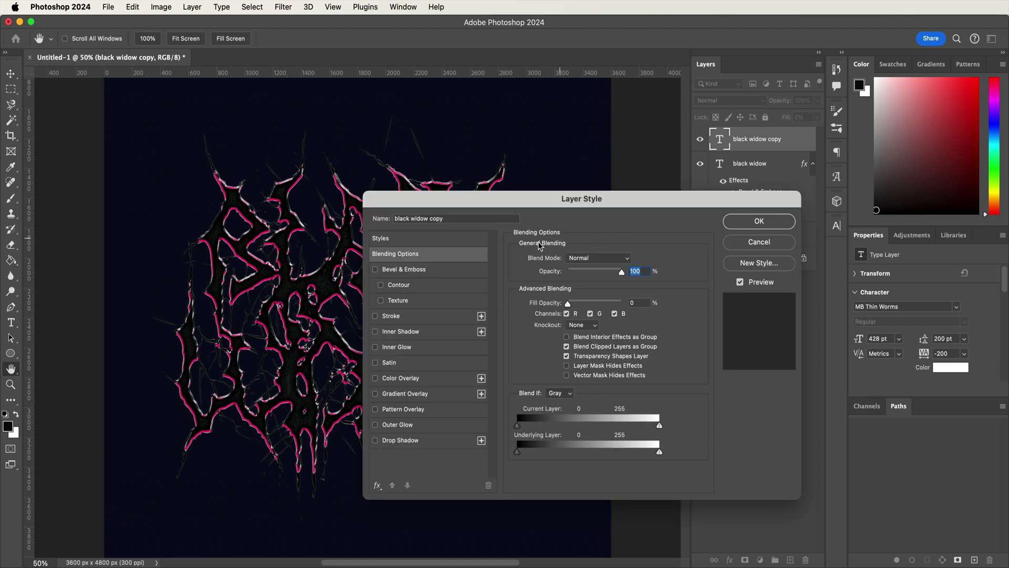
- Add a Chisel Hard bevel to the copy text with its highlight removed
left_click(451, 270)
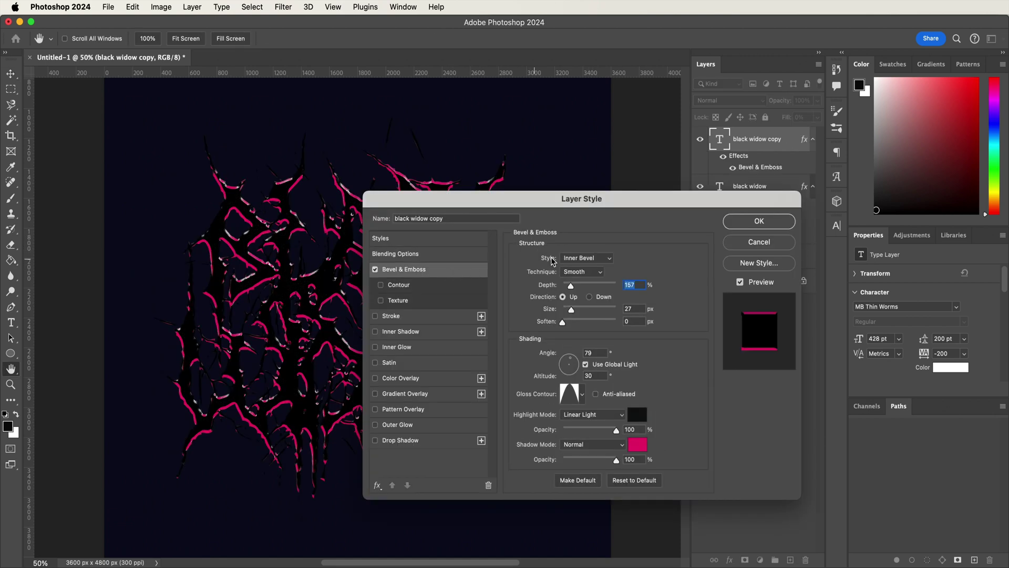
left_click(595, 274)
left_click(591, 286)
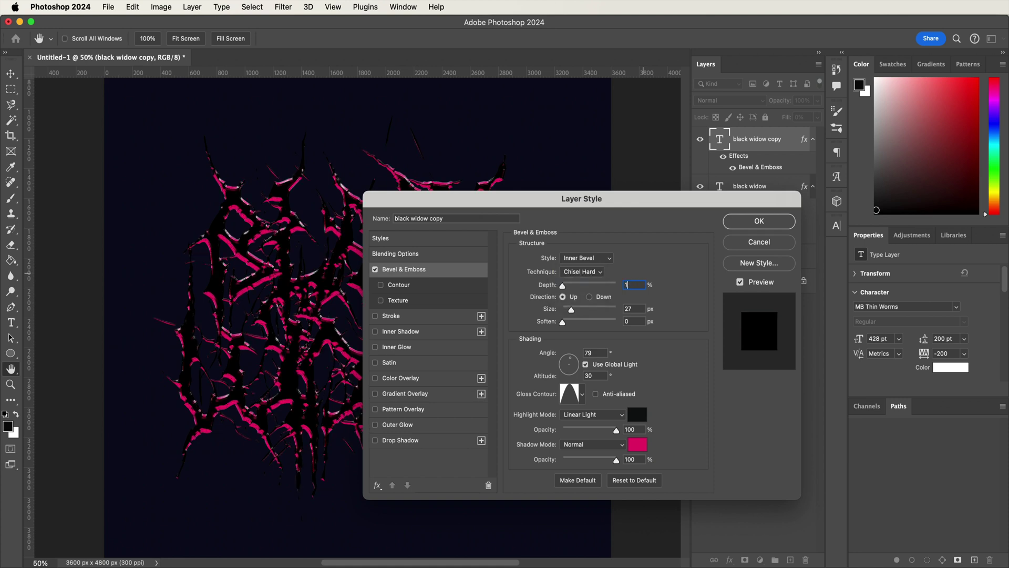
type("199")
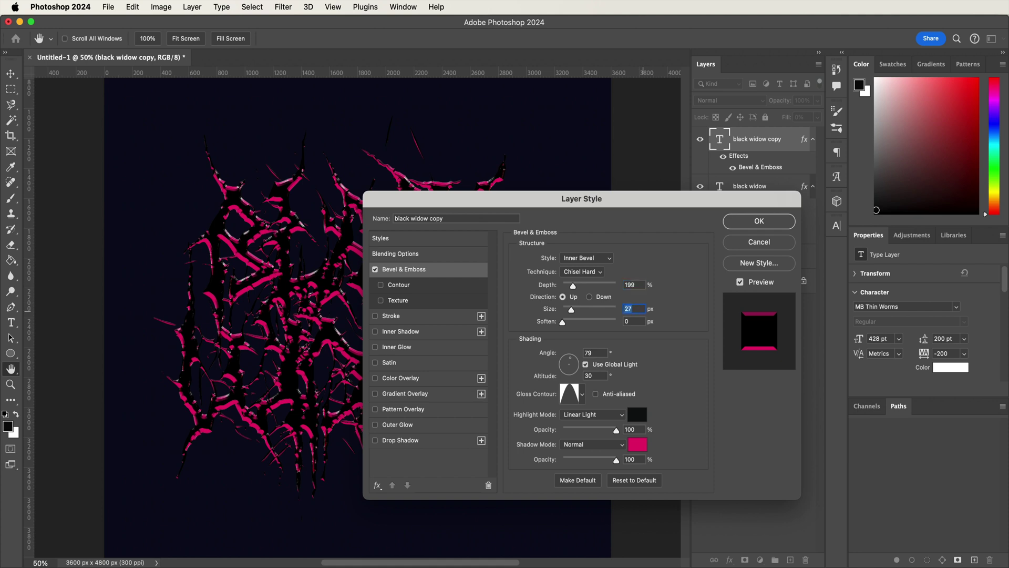
scroll(635, 308, "up", 5)
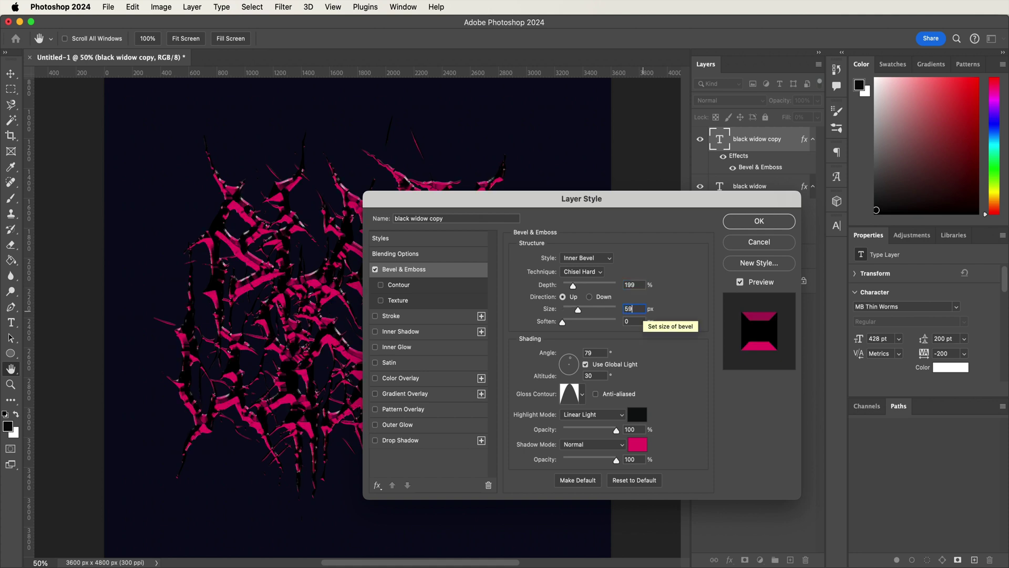
left_click(582, 393)
left_click(583, 394)
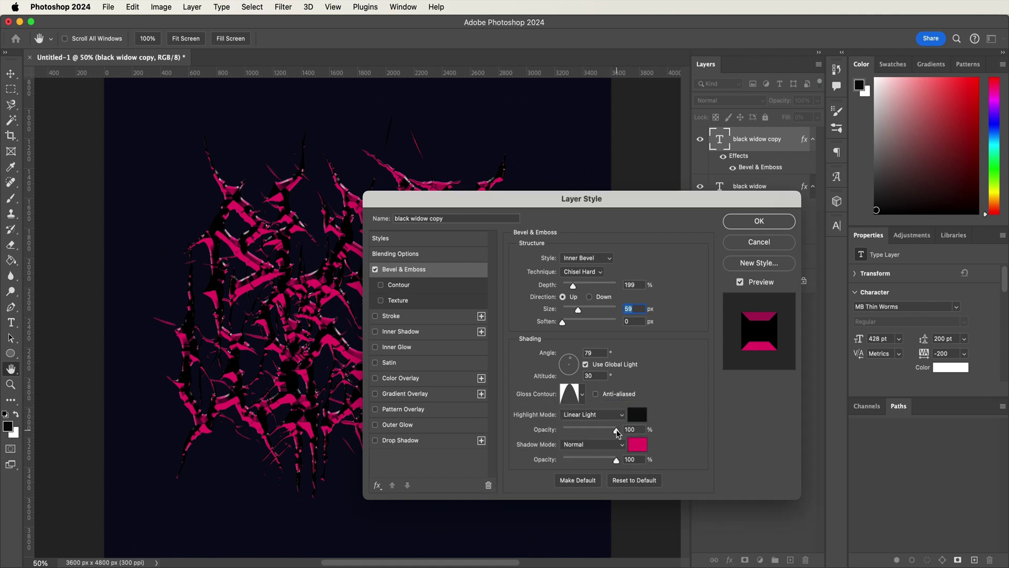
left_click_drag(616, 430, 557, 431)
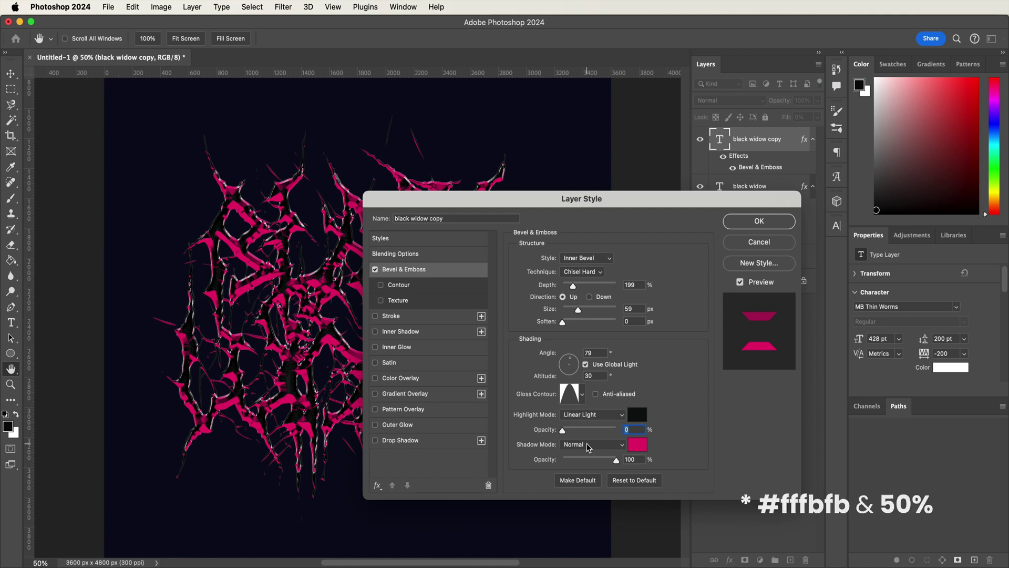
- Make the copy's bevel shadow near-white at 50% opacity and add a grey Color Overlay
left_click(635, 447)
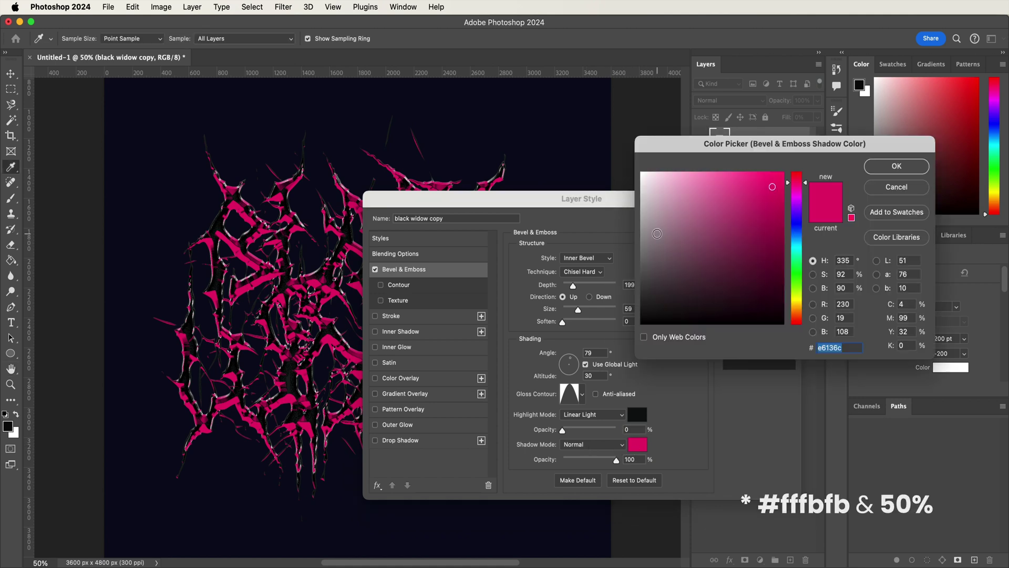
left_click_drag(657, 233, 616, 160)
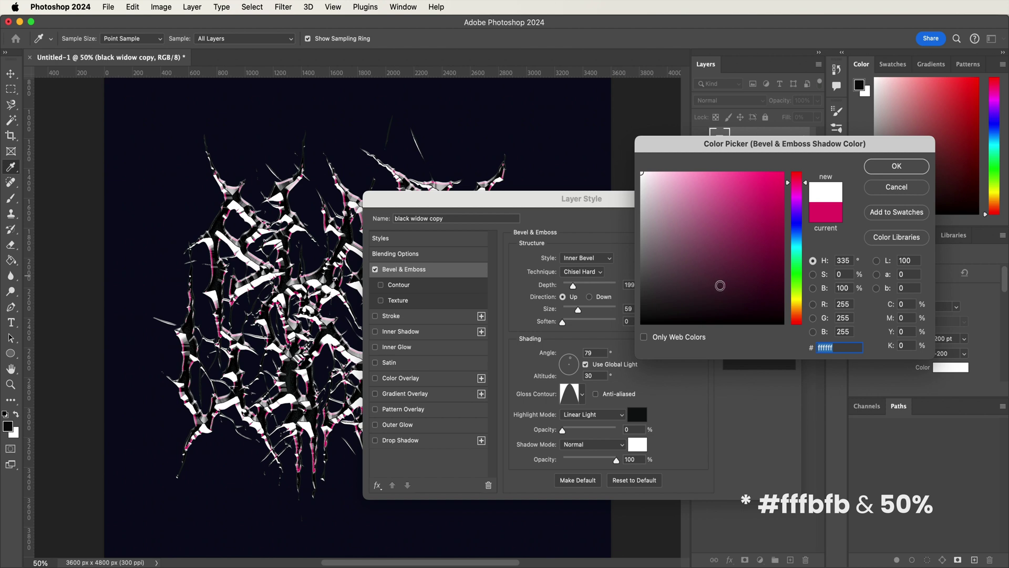
type("fff")
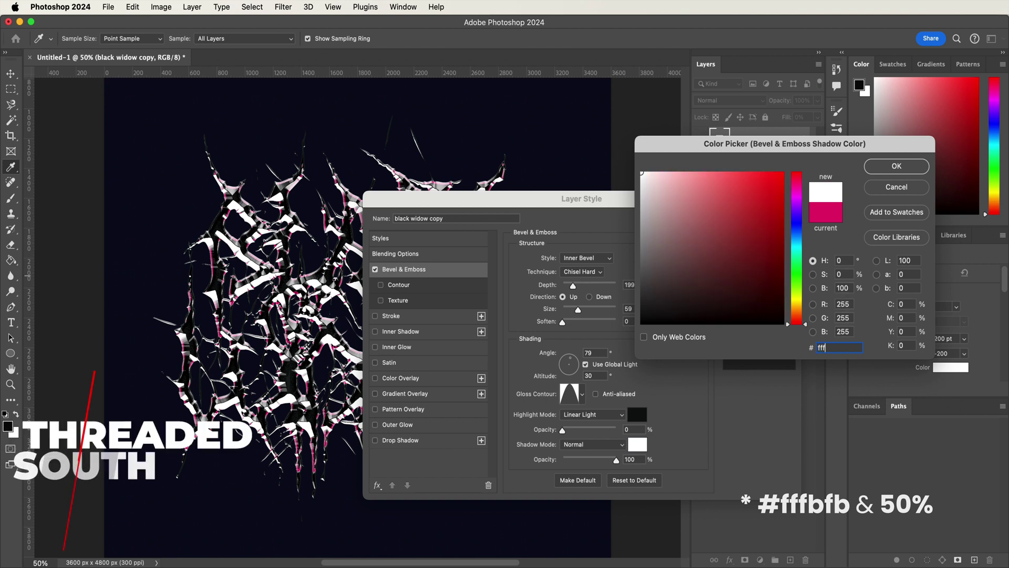
type("bfb")
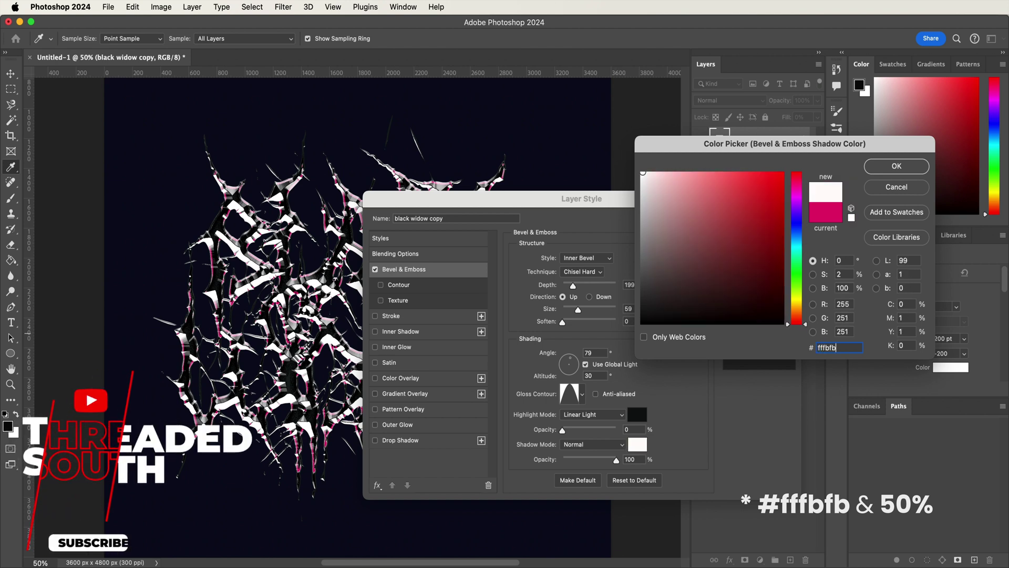
key("Return")
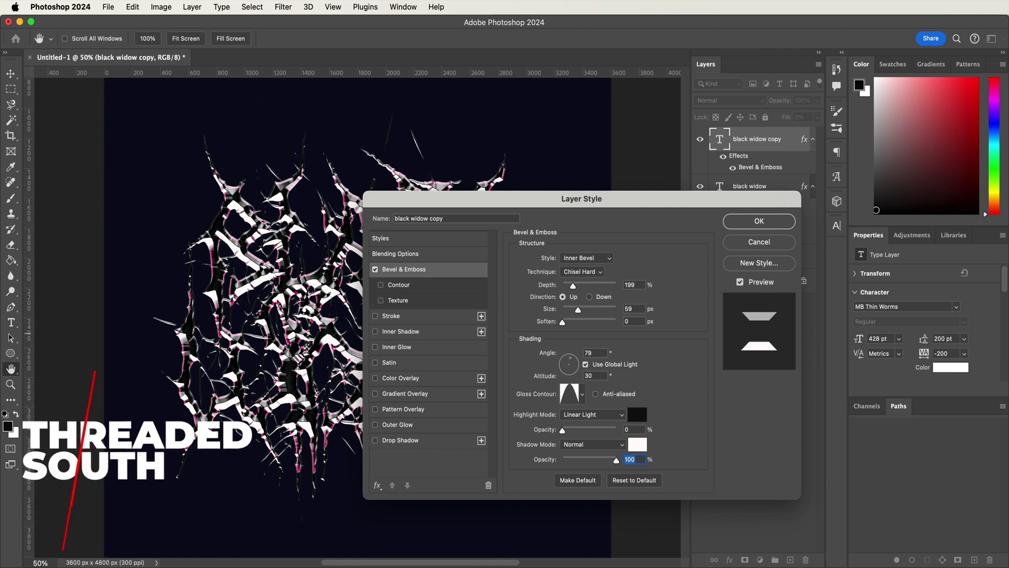
double_click(631, 459)
type("50")
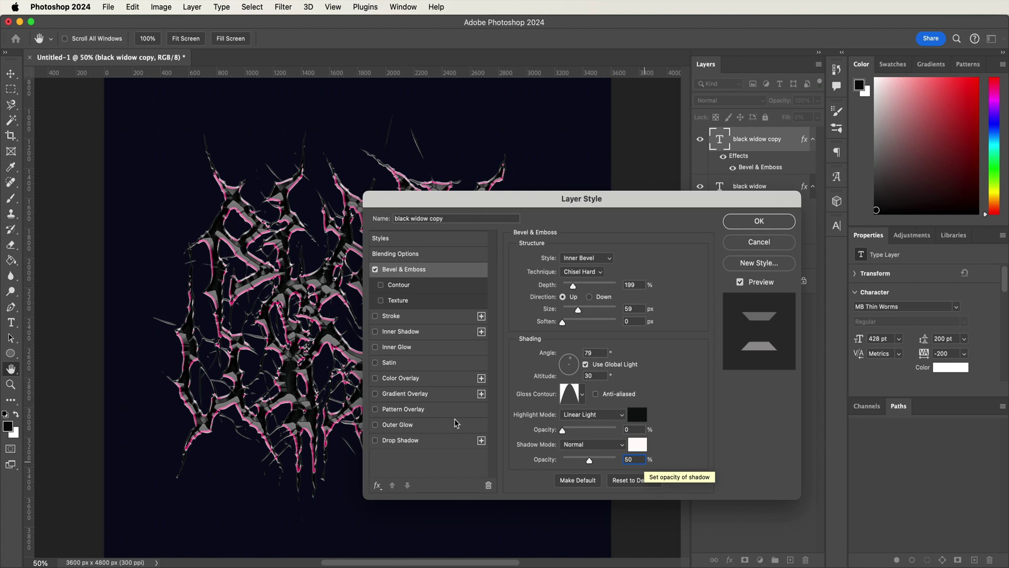
left_click(439, 379)
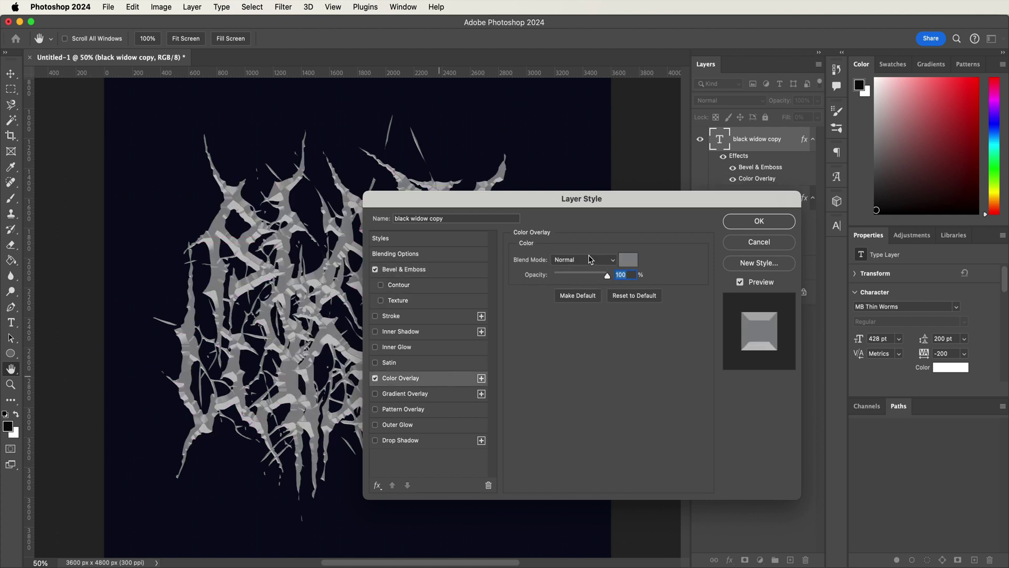
- Set black widow copy's colour overlay to d4d4d3, apply the style, and add a new group
left_click(631, 261)
type("d")
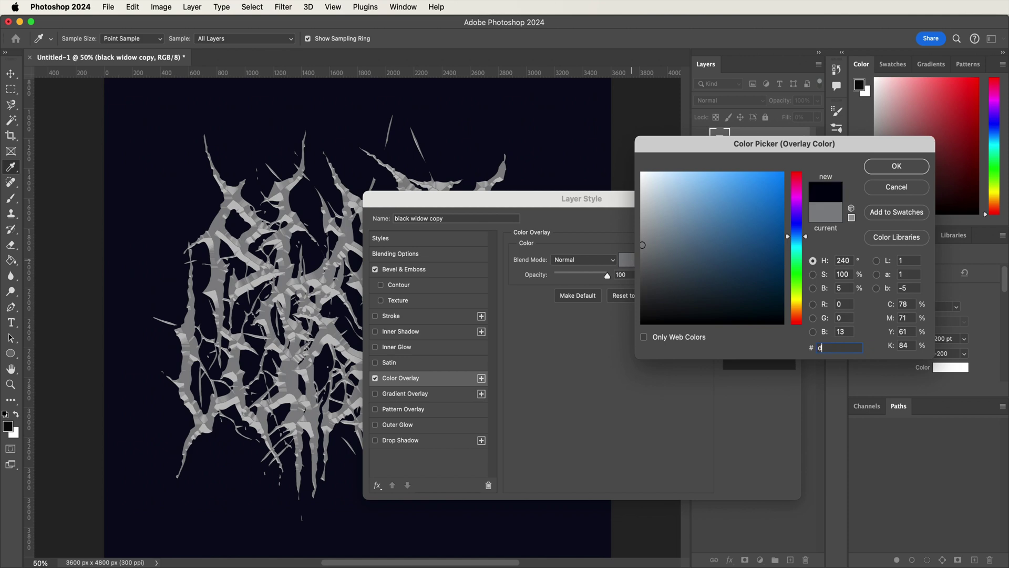
type("4d")
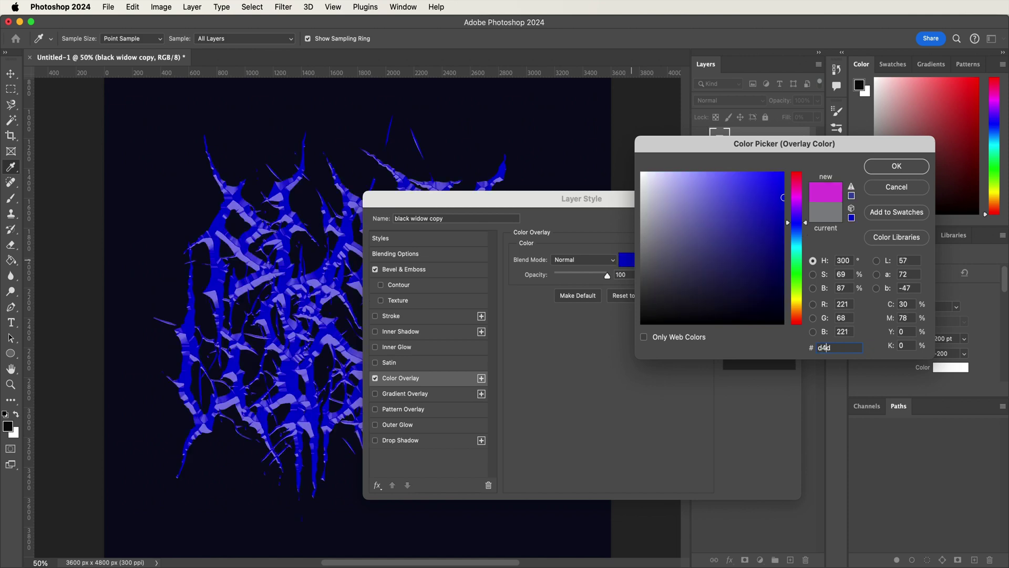
type("4d3")
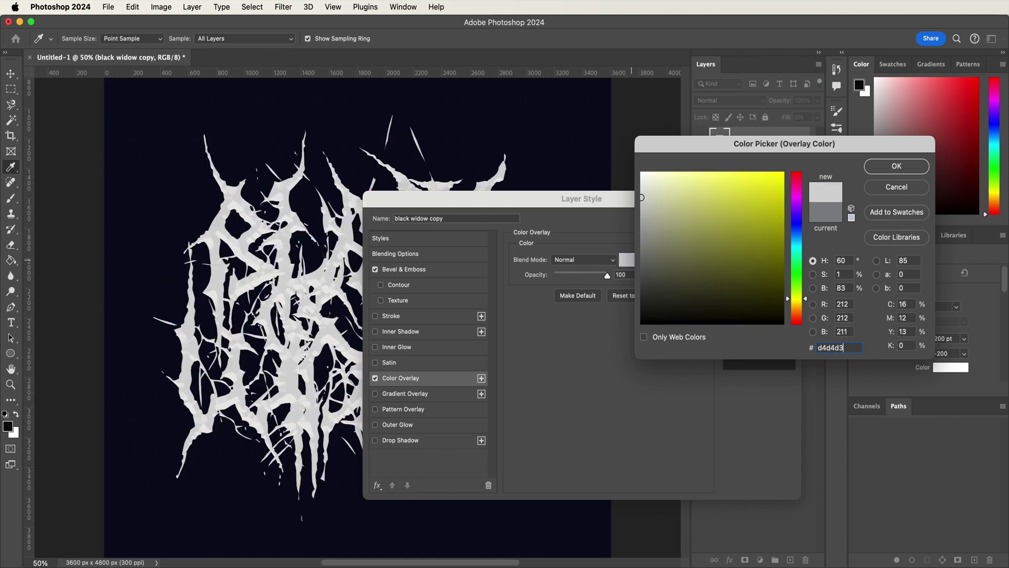
key("Return")
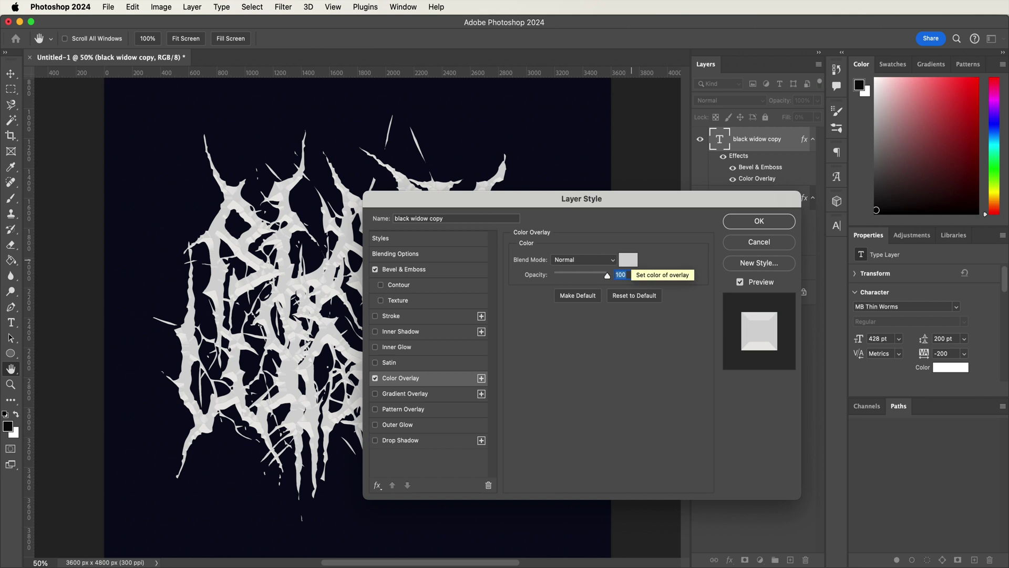
left_click(743, 223)
left_click(775, 560)
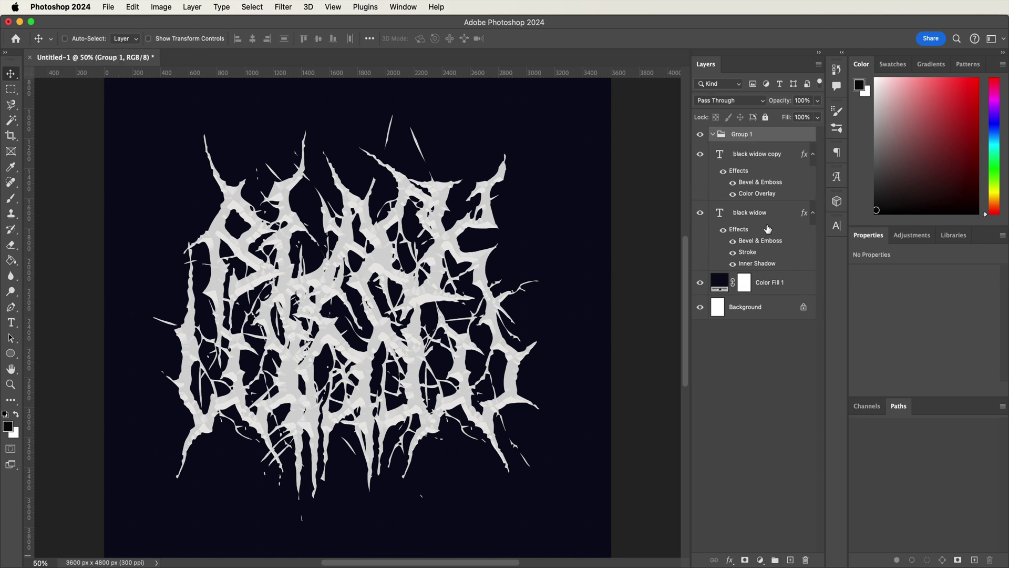
- Move black widow copy into Group 1 and blend Group 1 in Vivid Light
left_click_drag(765, 163, 748, 139)
left_click(750, 136)
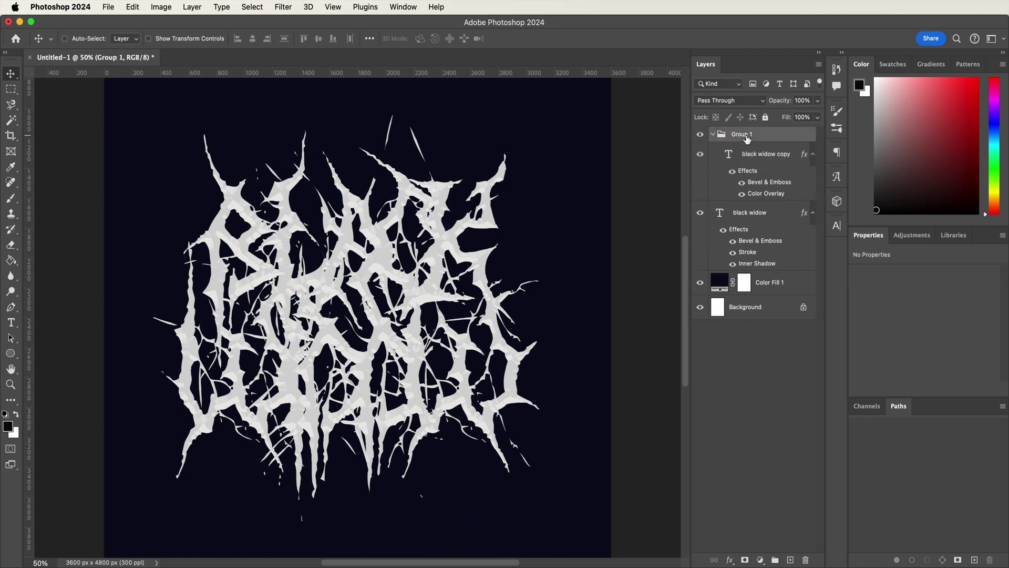
left_click(732, 103)
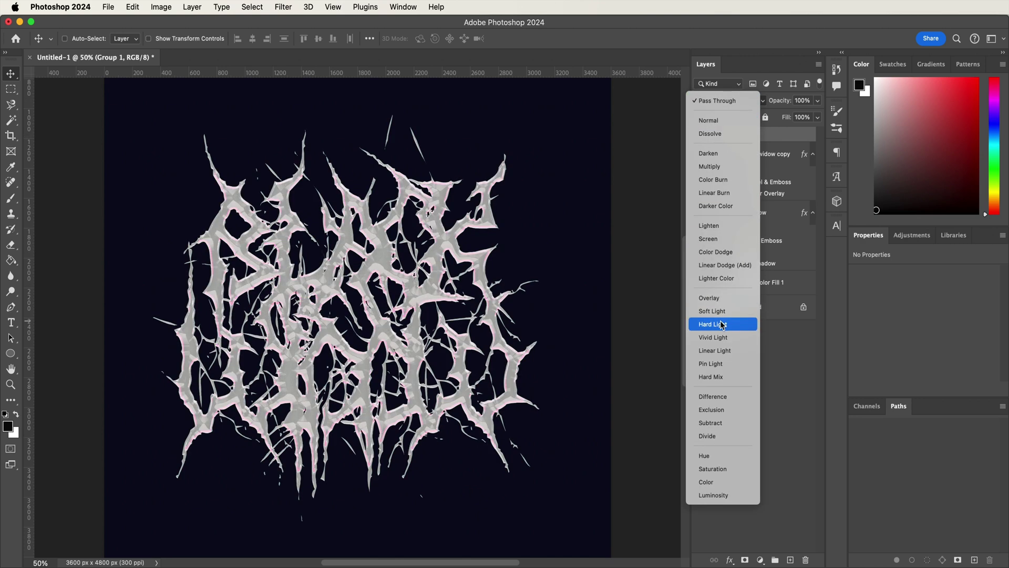
left_click(722, 338)
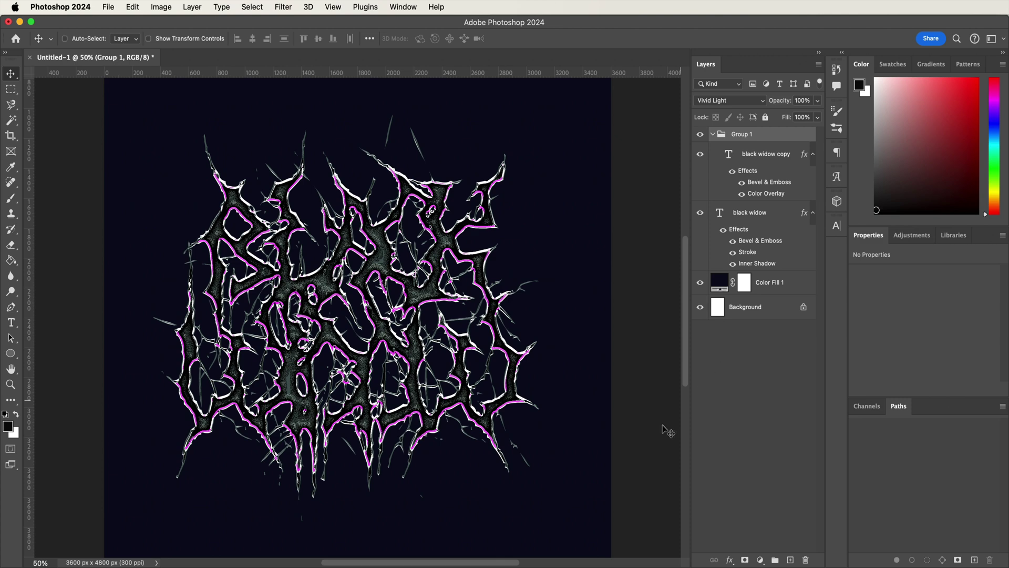
scroll(623, 484, "up", 3)
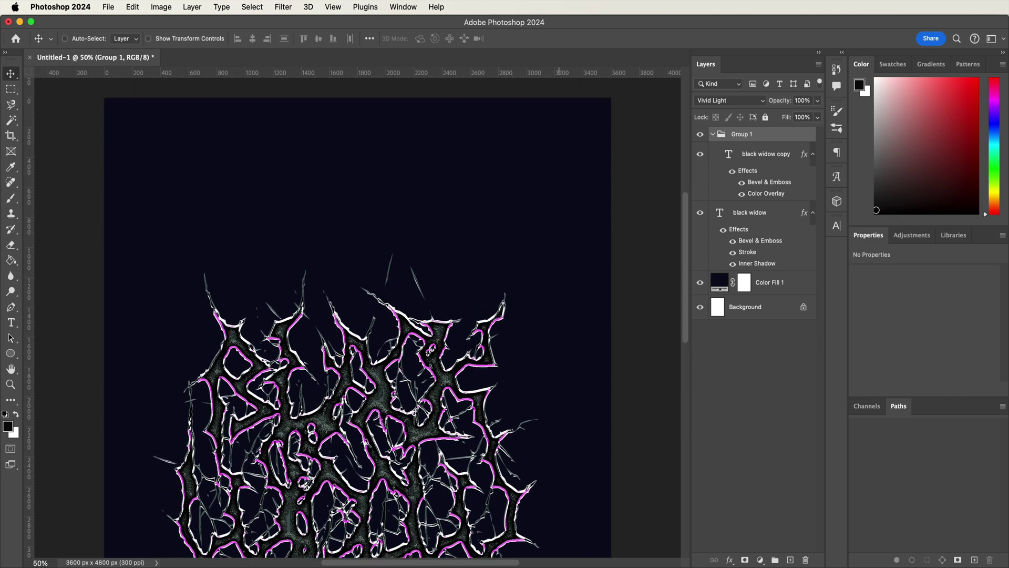
- In Illustrator, copy the second spider silhouette in the sheet's top row
left_click(499, 564)
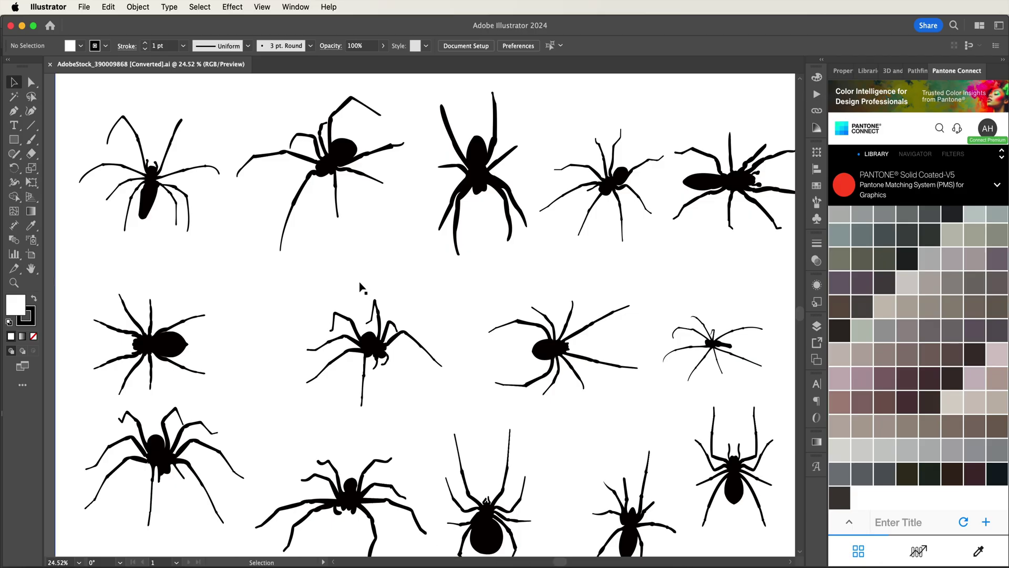
left_click(339, 168)
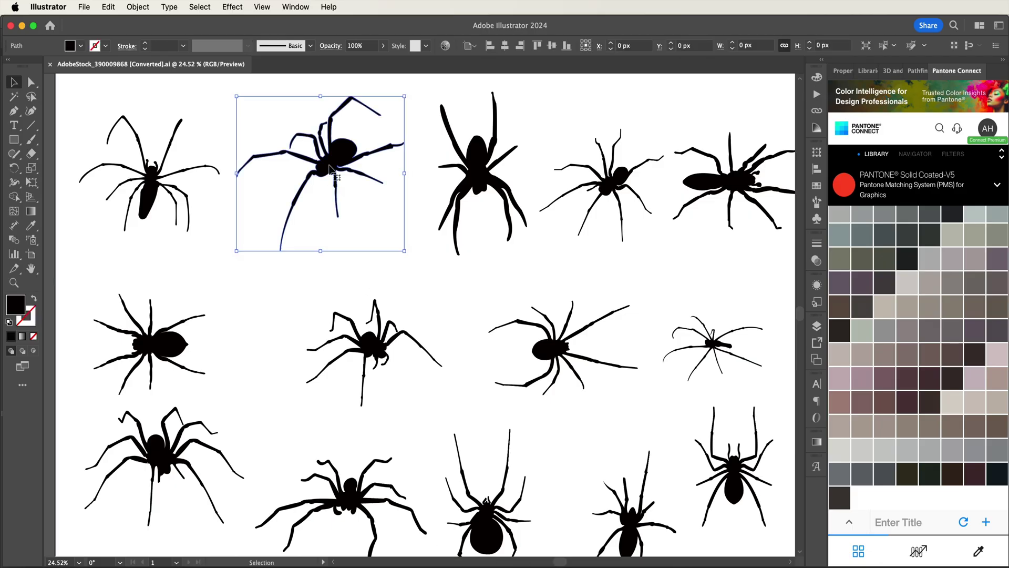
left_click(108, 7)
left_click(115, 74)
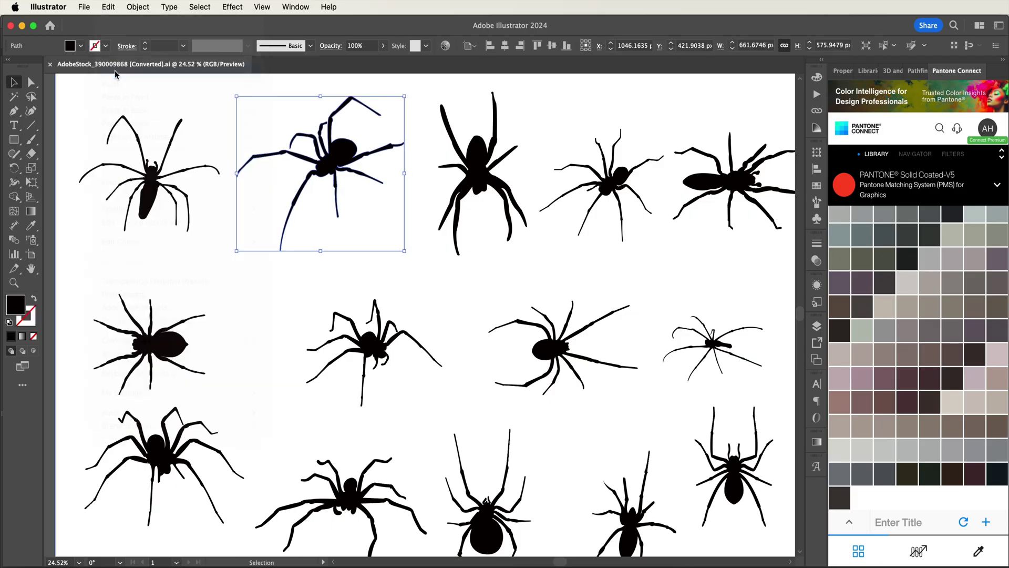
- Paste the spider into the poster as a smart object, positioned above the lettering
left_click(437, 566)
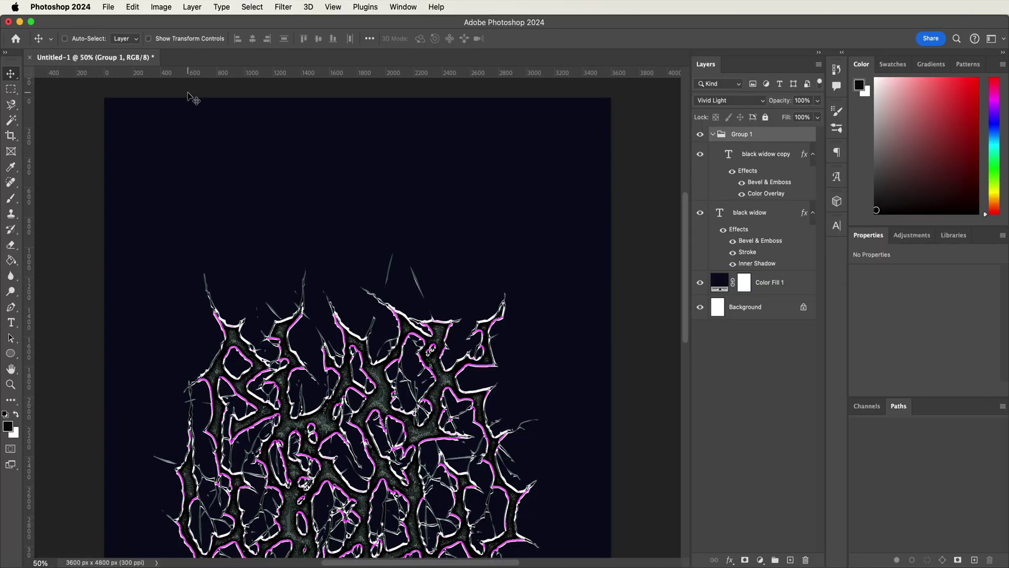
left_click(132, 6)
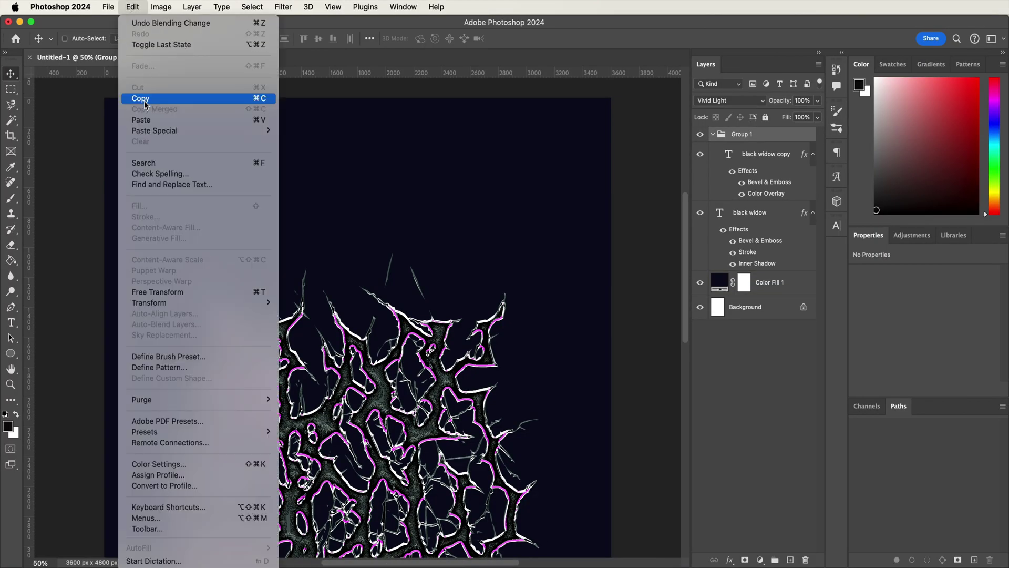
left_click(144, 119)
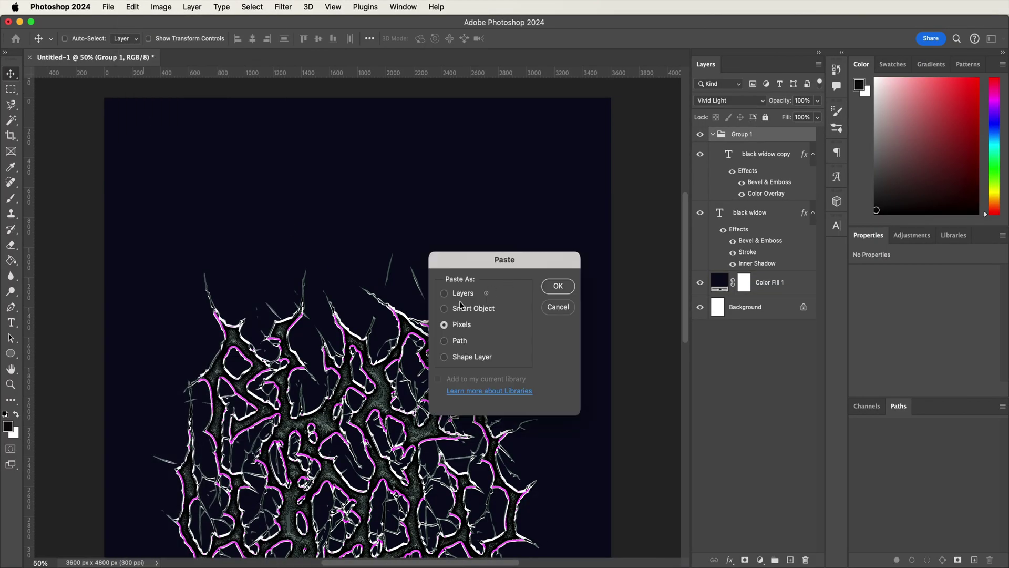
left_click(460, 308)
left_click(556, 286)
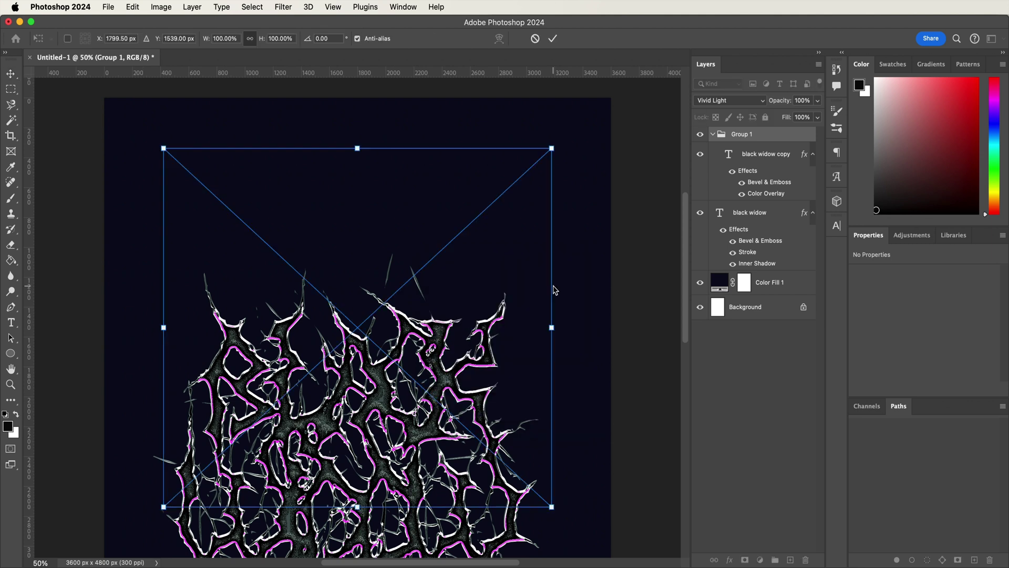
mouse_move(409, 363)
left_mouse_down()
mouse_move(408, 306)
mouse_move(407, 320)
left_mouse_up()
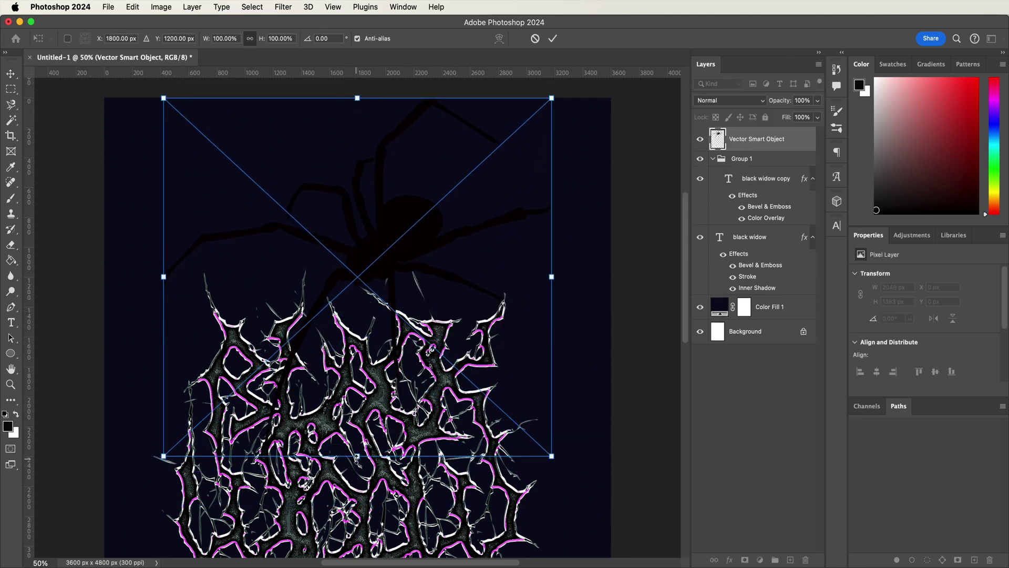
key("Return")
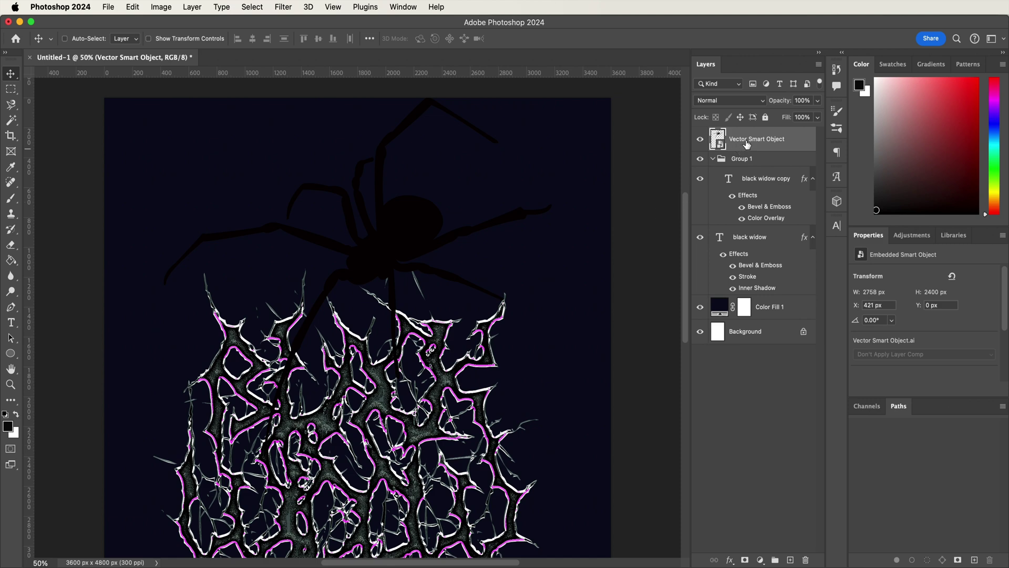
- Name the layer Spider, then move the spider and lettering down together
double_click(748, 141)
type("Spide")
type("r")
key("Return")
key("super+minus")
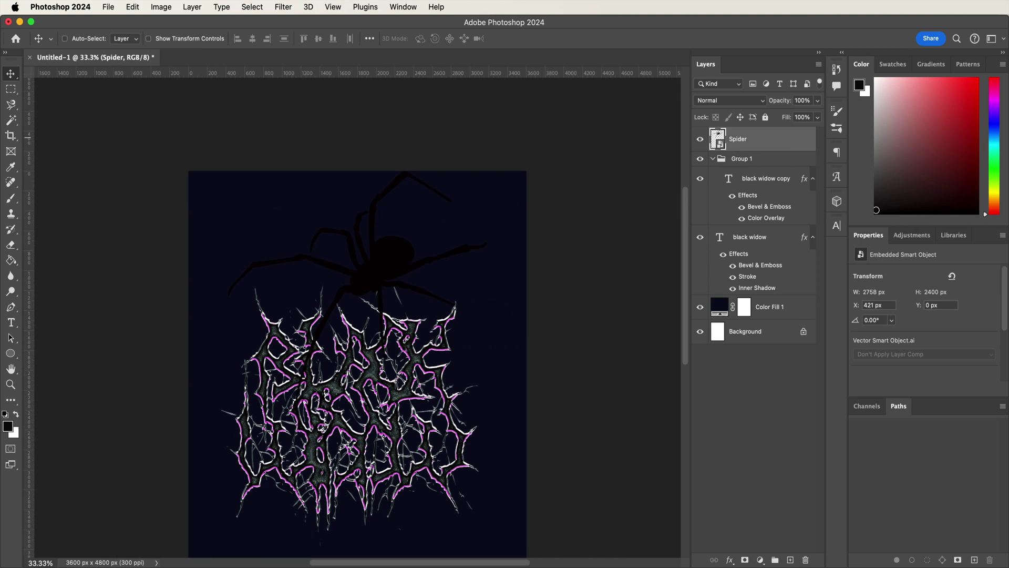
scroll(504, 250, "down", 4)
scroll(507, 253, "down", 2)
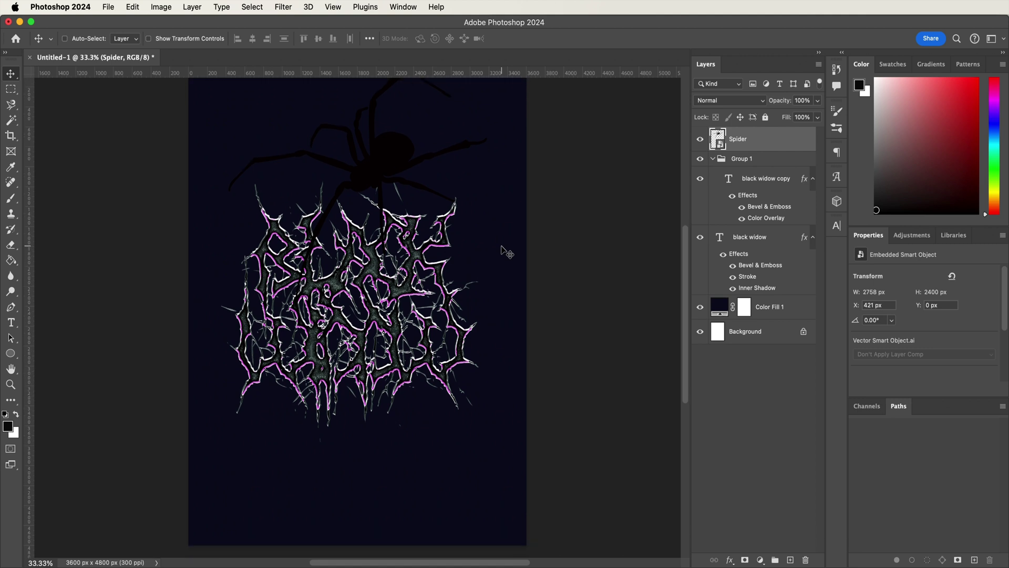
left_click(747, 240, "shift")
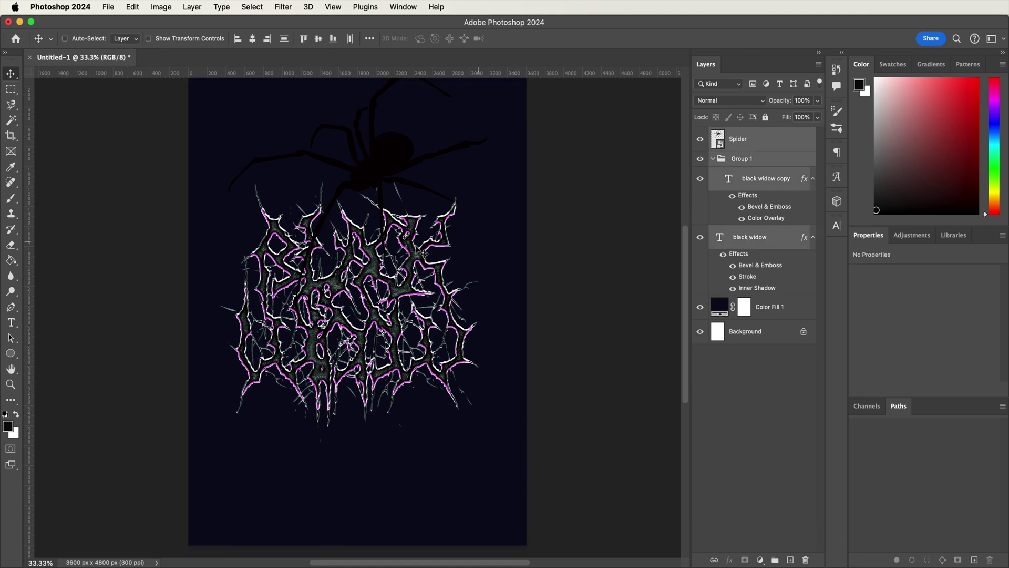
left_click_drag(382, 240, 383, 298)
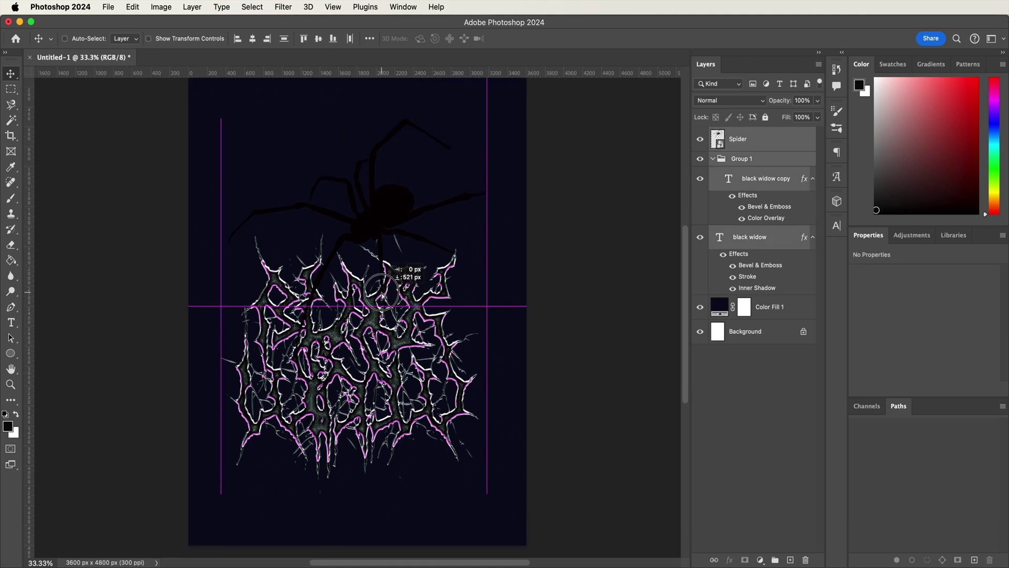
left_click(750, 237)
- Duplicate the Spider layer and paste black widow's layer style onto Spider
left_click(746, 142)
left_click_drag(762, 141, 788, 558)
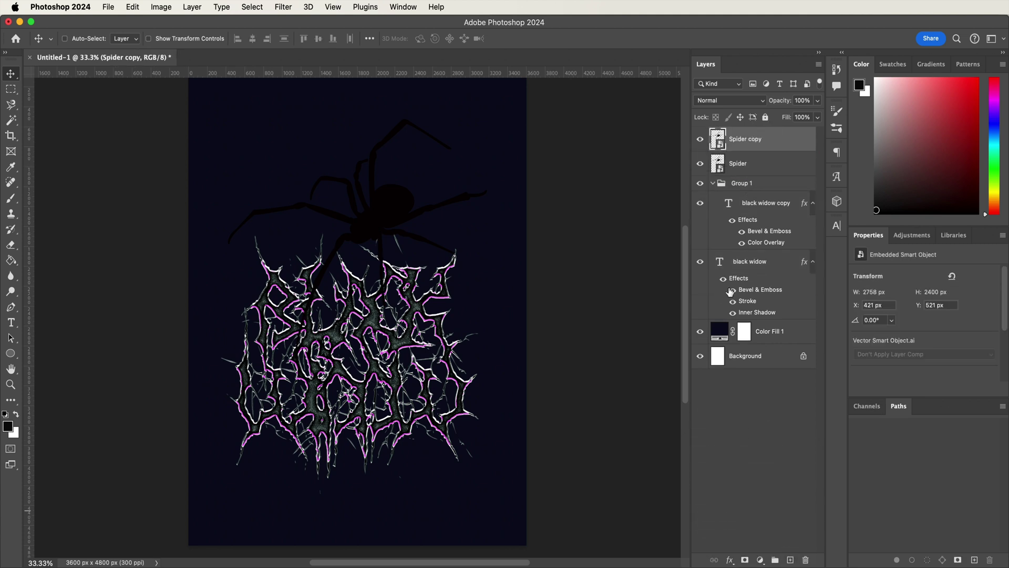
left_click(750, 263)
right_click(749, 262)
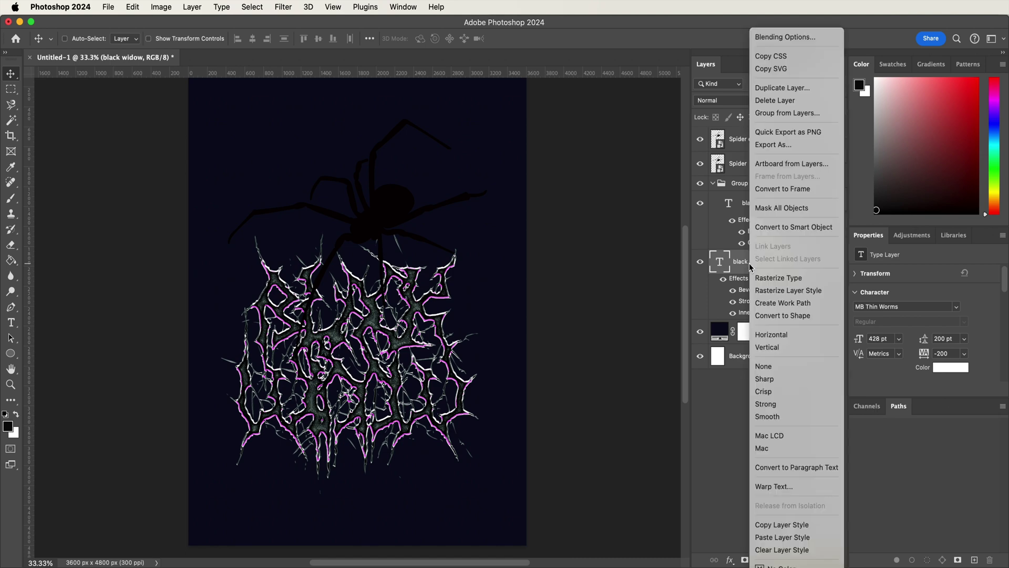
left_click(781, 523)
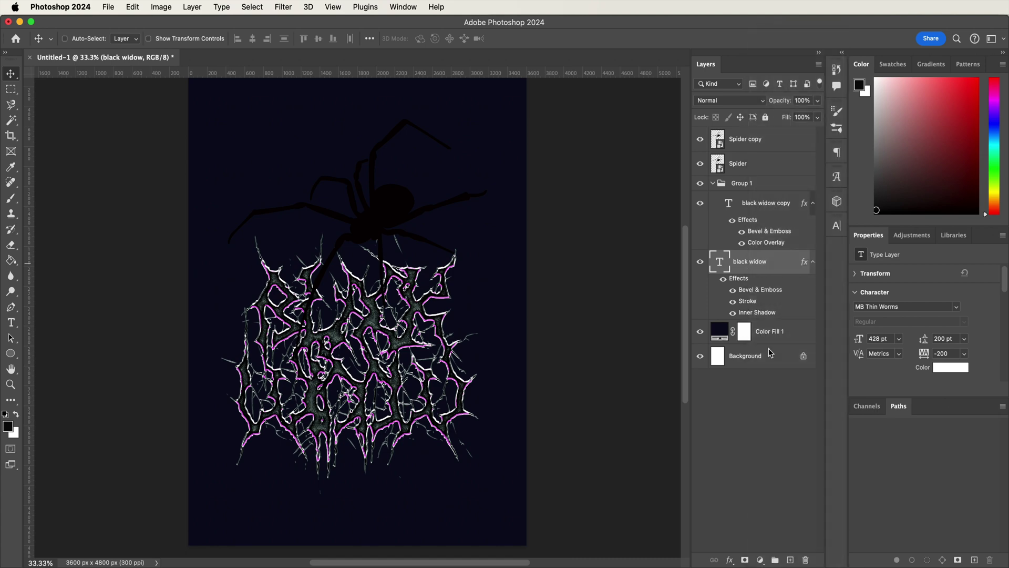
left_click(760, 169)
right_click(761, 172)
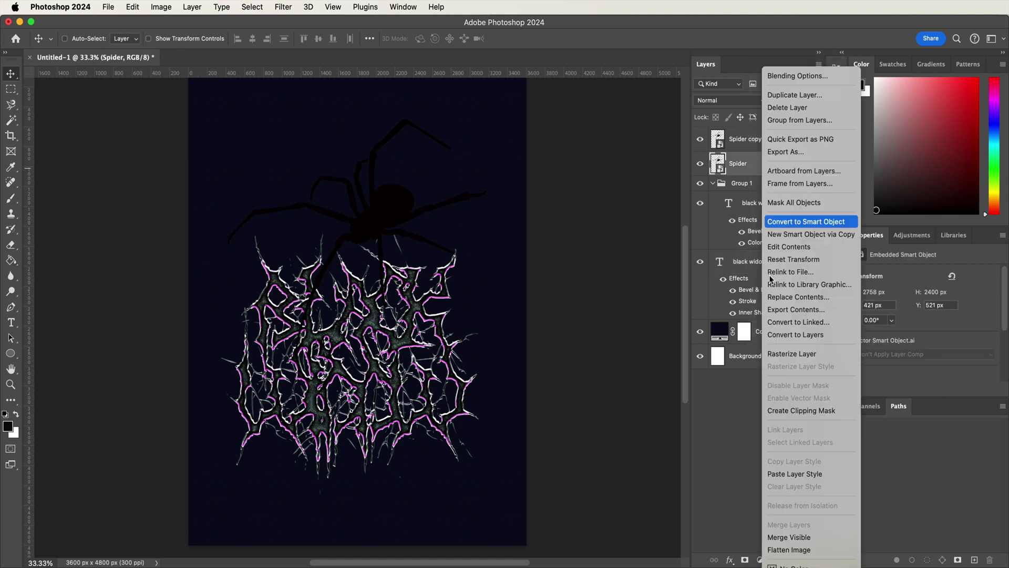
left_click(786, 472)
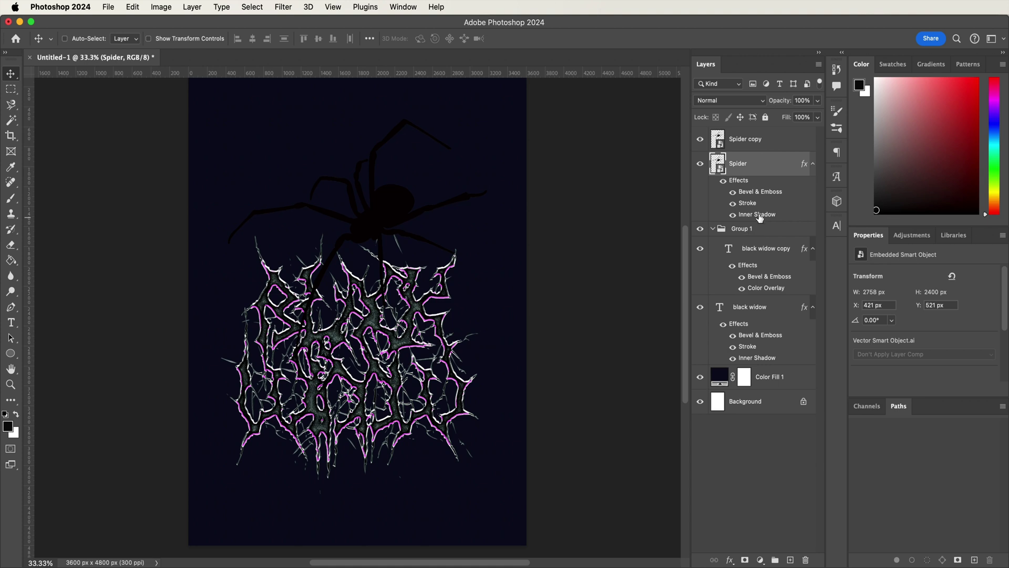
- Copy black widow copy's layer style onto Spider copy, turning it white
left_click(757, 251)
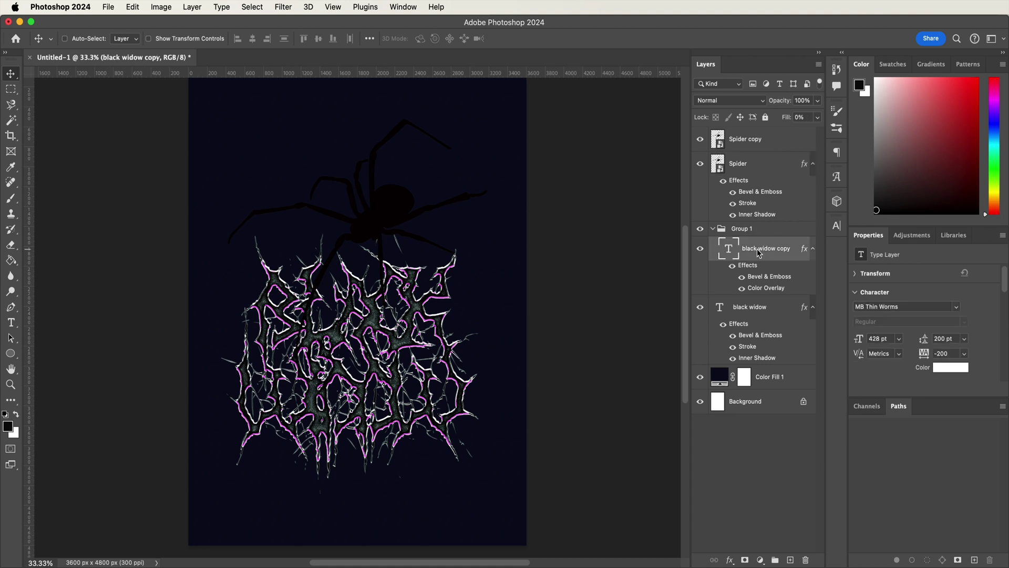
right_click(757, 249)
left_click(793, 523)
left_click(764, 147)
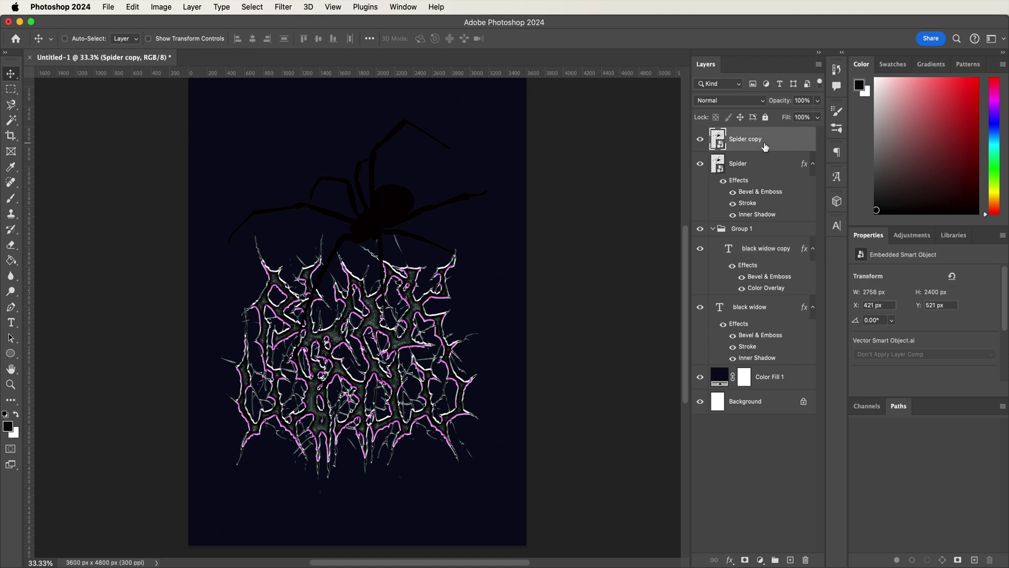
right_click(765, 147)
left_click(785, 474)
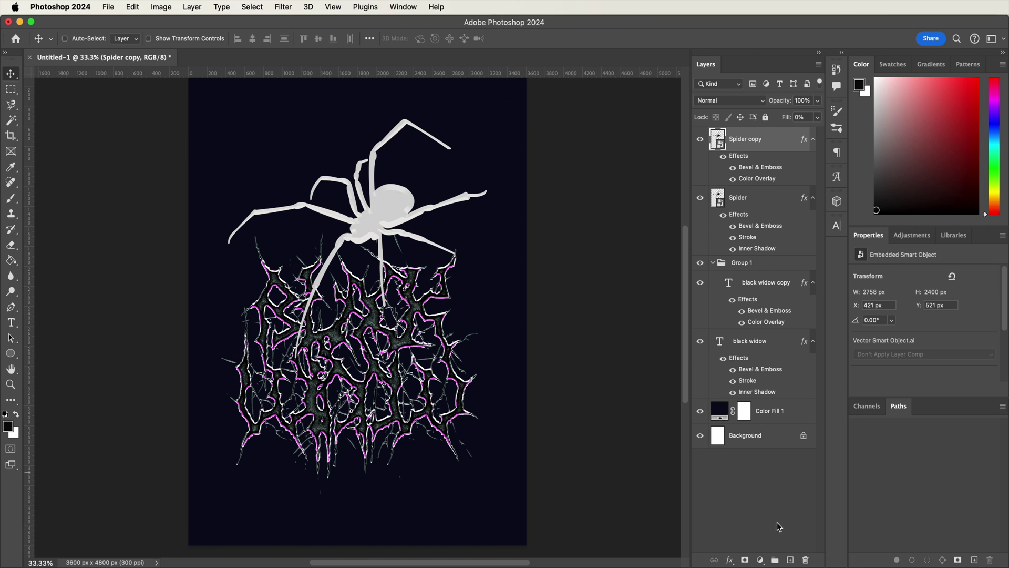
- Put Spider copy into a new Group 2 blended in Color Dodge
left_click(776, 559)
left_click(762, 160)
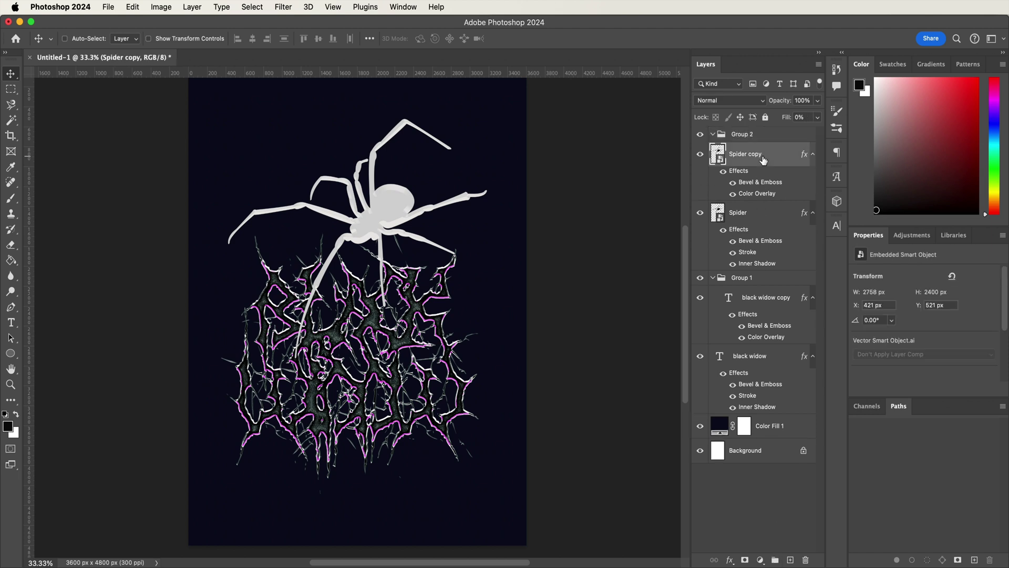
left_click_drag(765, 156, 772, 140)
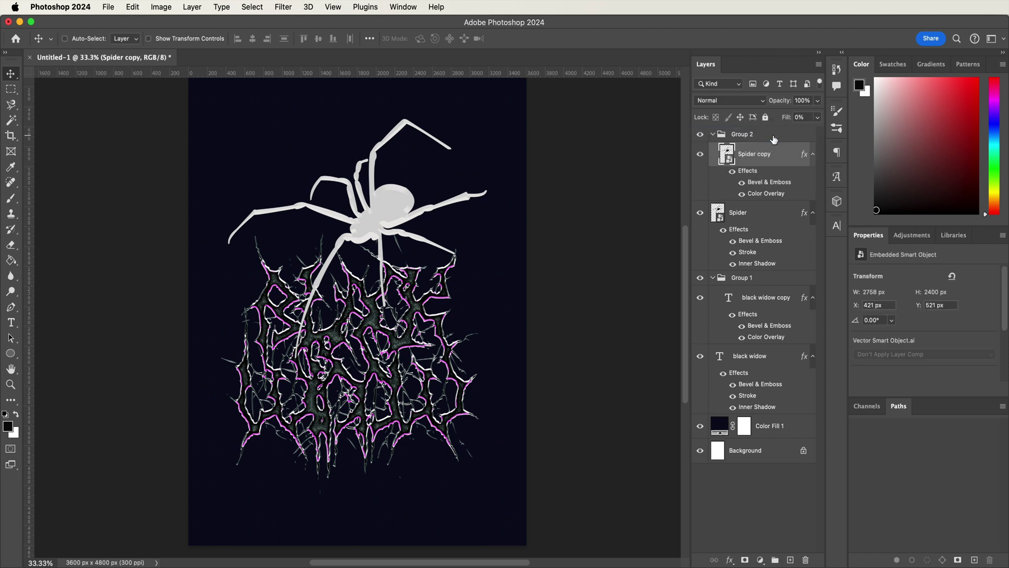
mouse_move(773, 136)
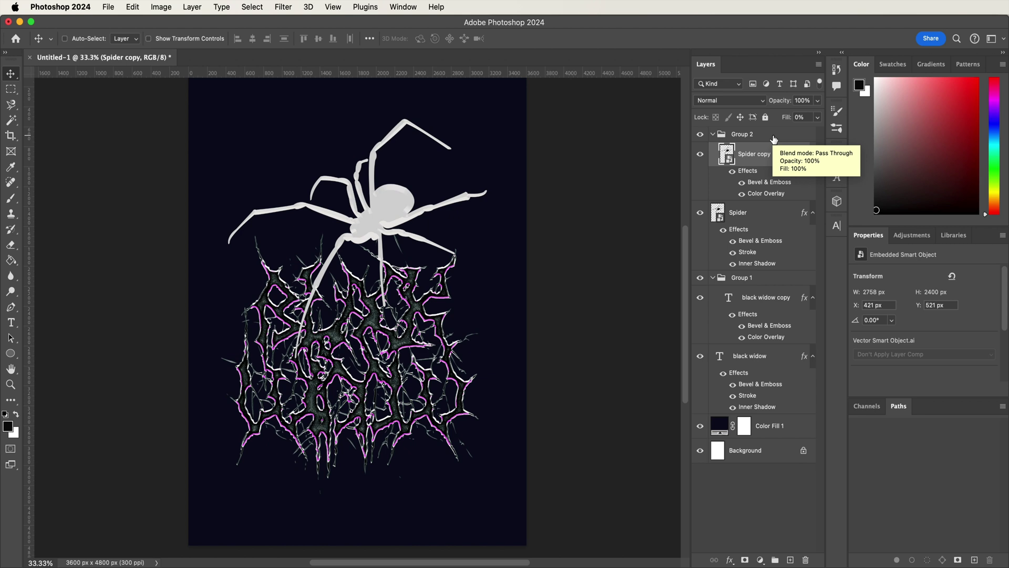
left_click(741, 136)
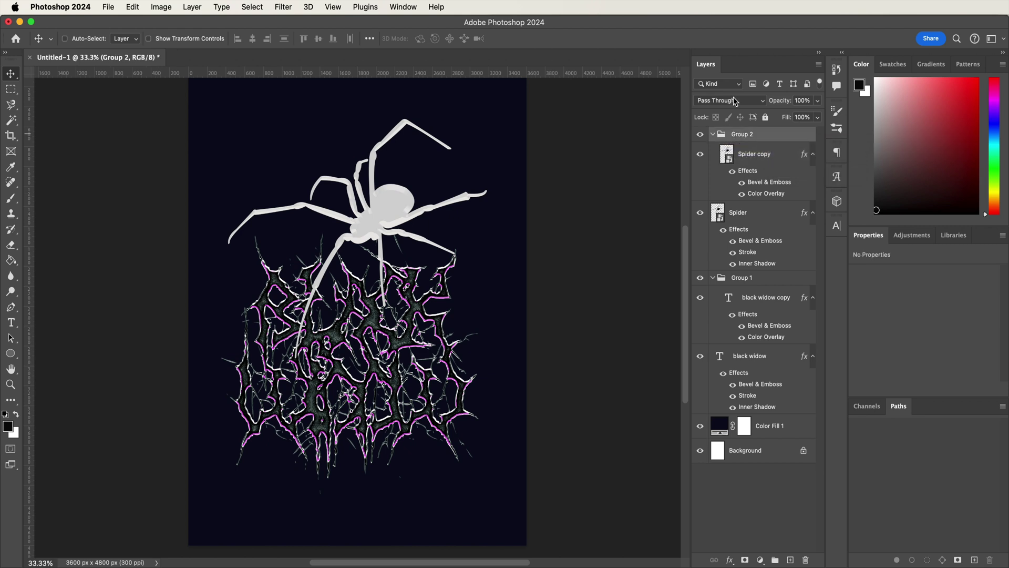
left_click(734, 96)
left_click(728, 252)
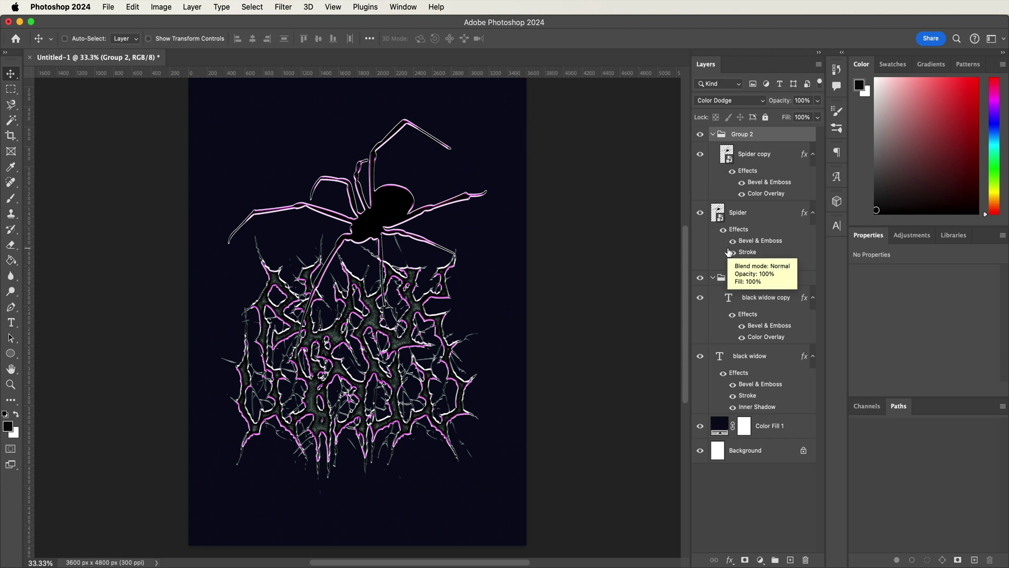
- Move both spiders and scale them to about 85 percent above the text
left_click(752, 220, "shift")
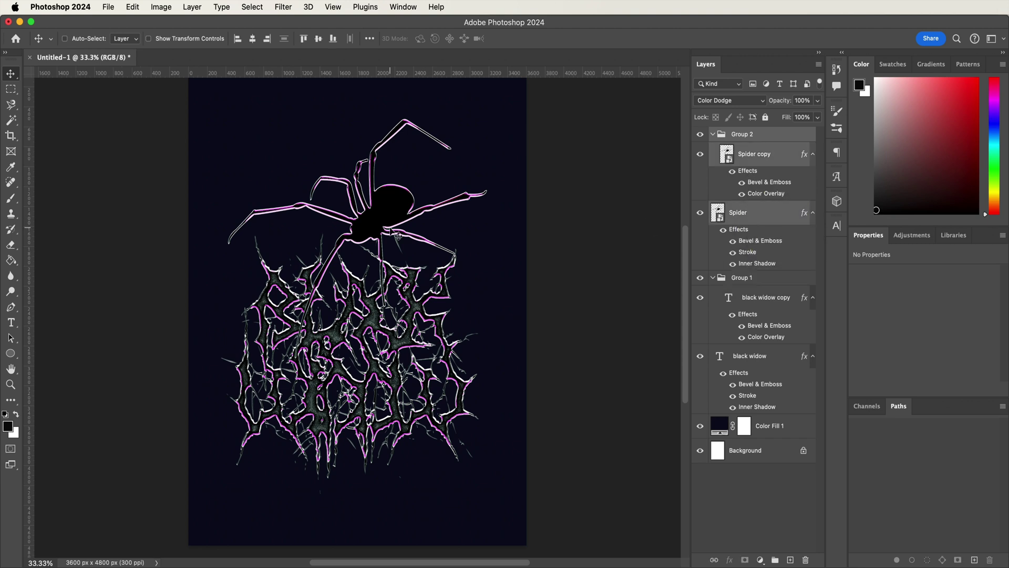
scroll(397, 233, "up", 3)
mouse_move(395, 217)
left_mouse_down()
mouse_move(398, 235)
mouse_move(399, 225)
left_mouse_up()
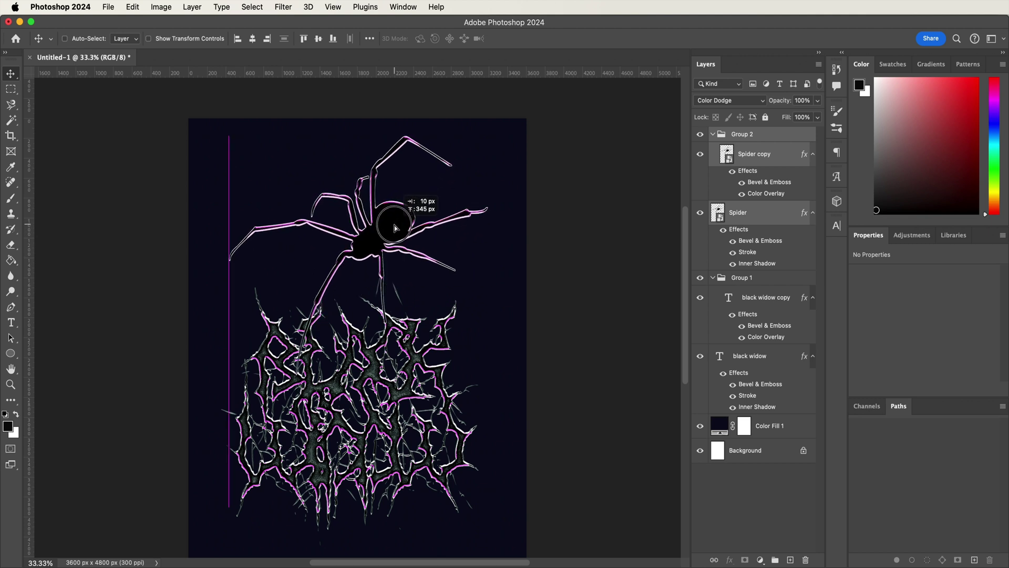
left_click_drag(400, 225, 393, 230)
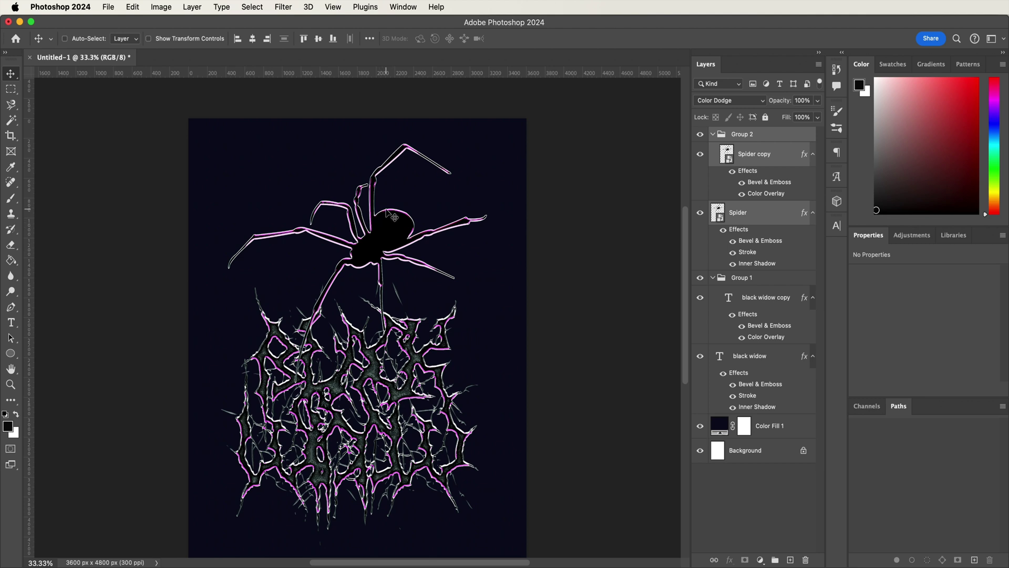
key("ctrl+t")
left_click_drag(356, 143, 357, 181)
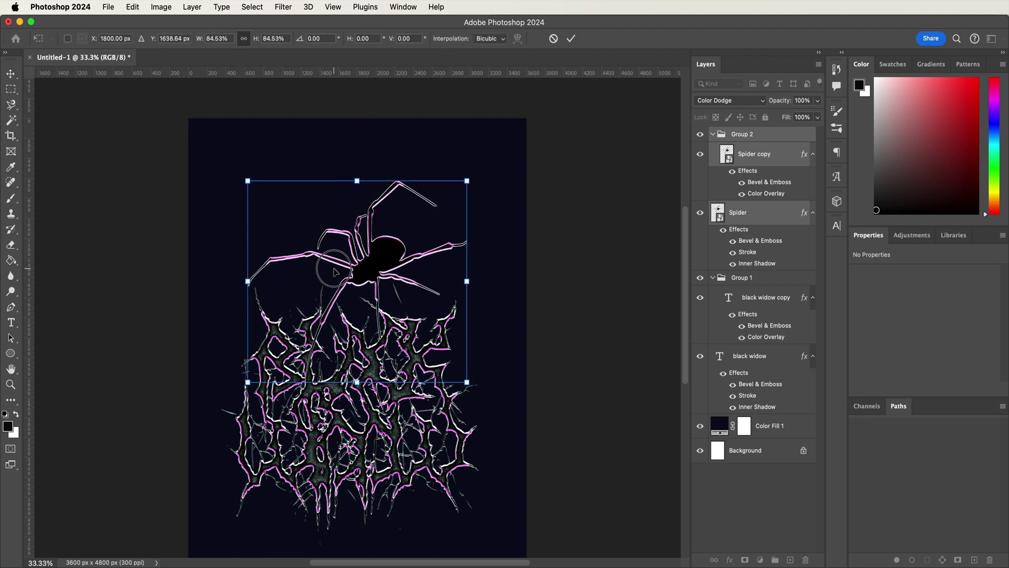
left_click_drag(335, 272, 351, 275)
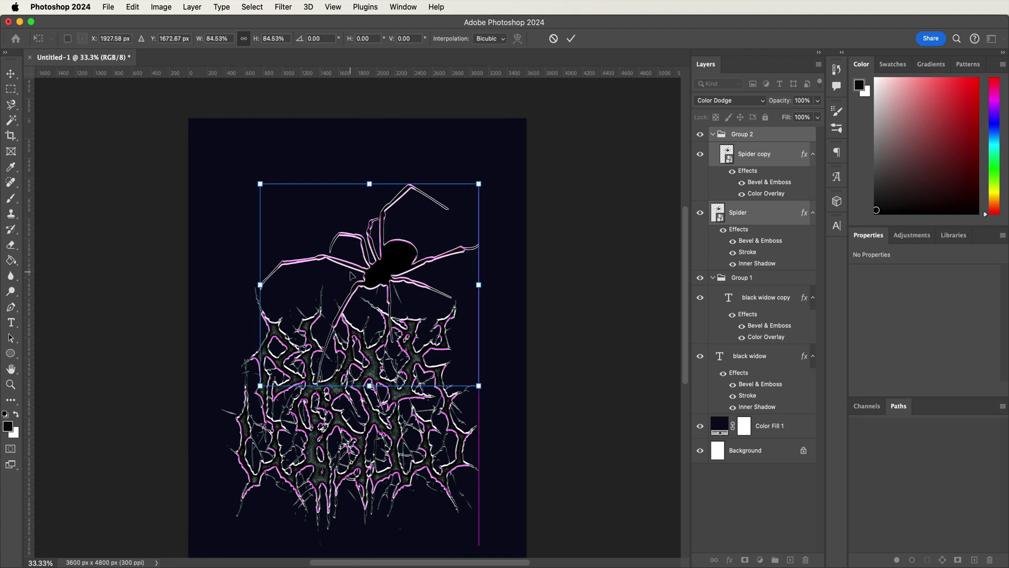
key("Return")
scroll(350, 277, "down", 3)
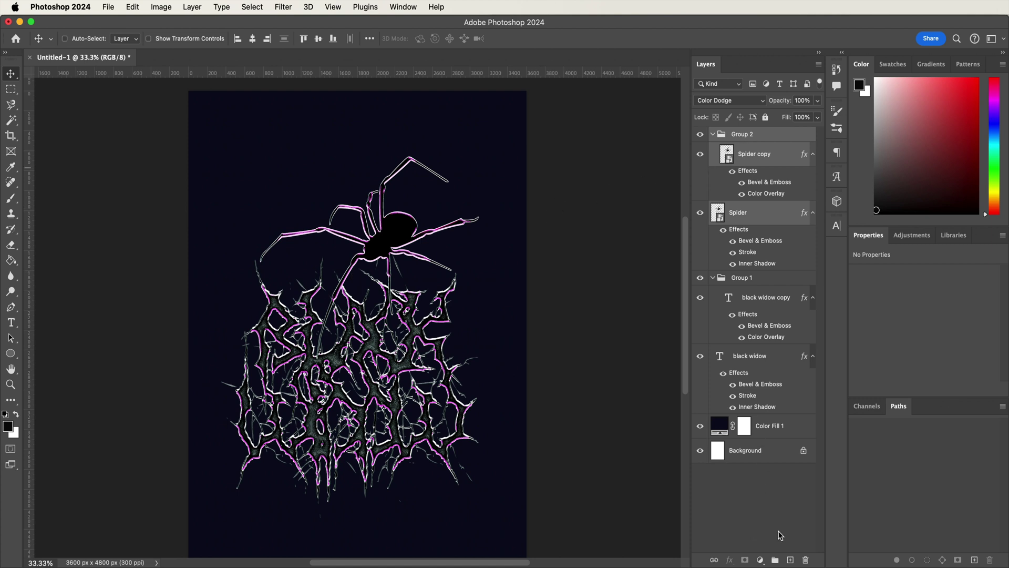
- Add a new layer named Sparkle above Group 2
left_click(789, 560)
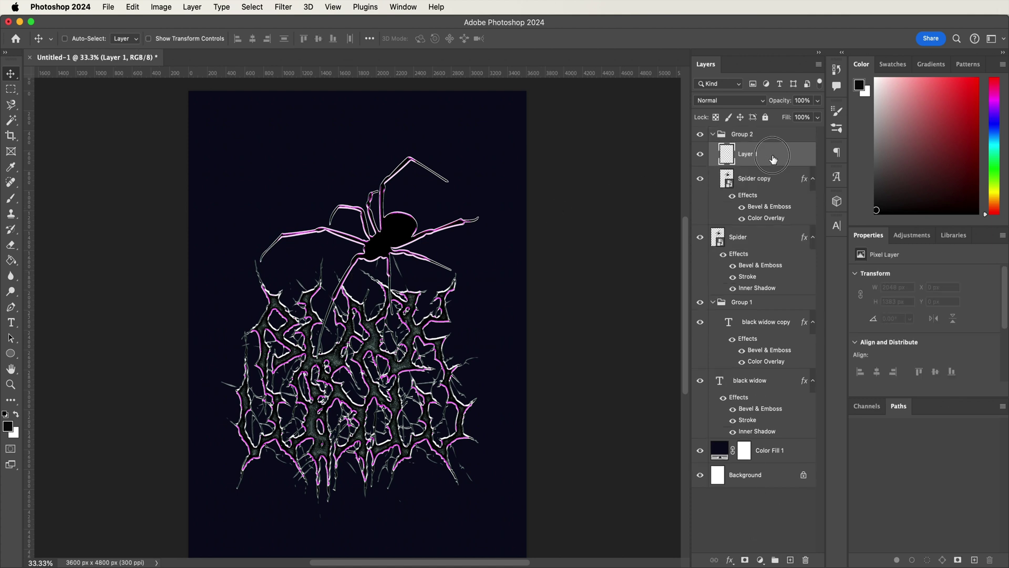
left_click_drag(769, 159, 768, 131)
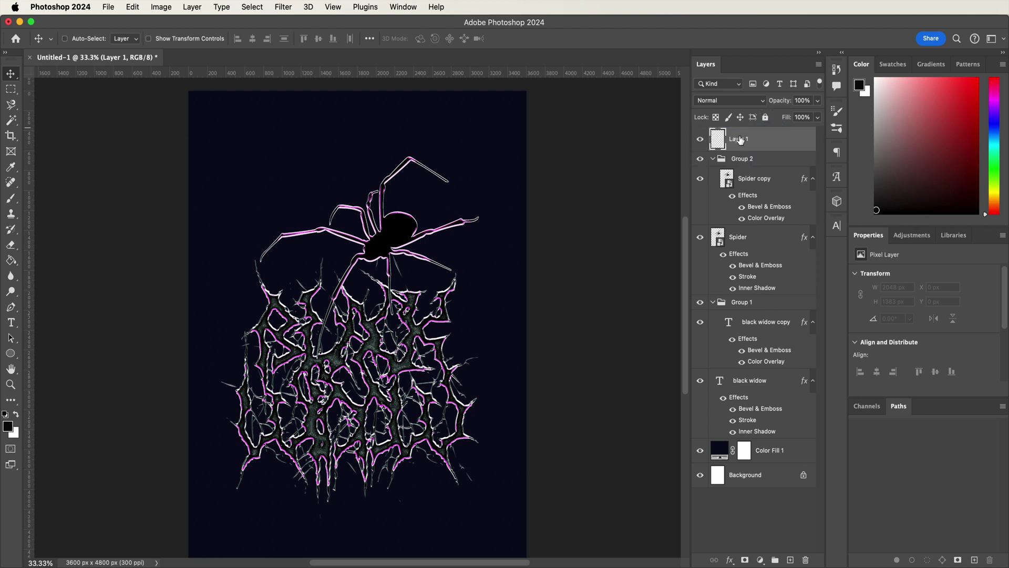
double_click(738, 140)
type("Sparkle")
key("Return")
- Stamp a white 405 px sparkle brush tip on the spider's body
key("b")
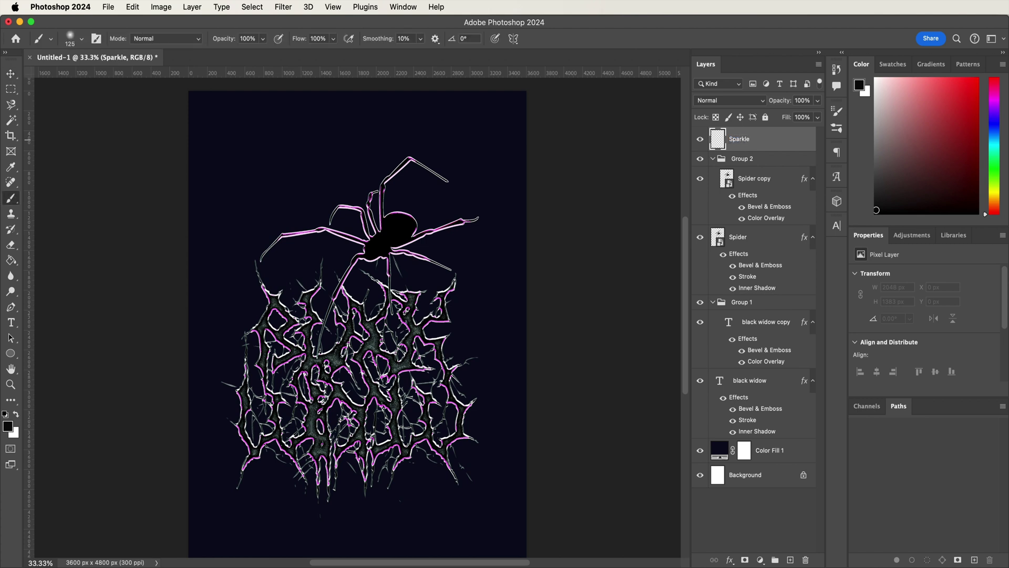
left_click(837, 131)
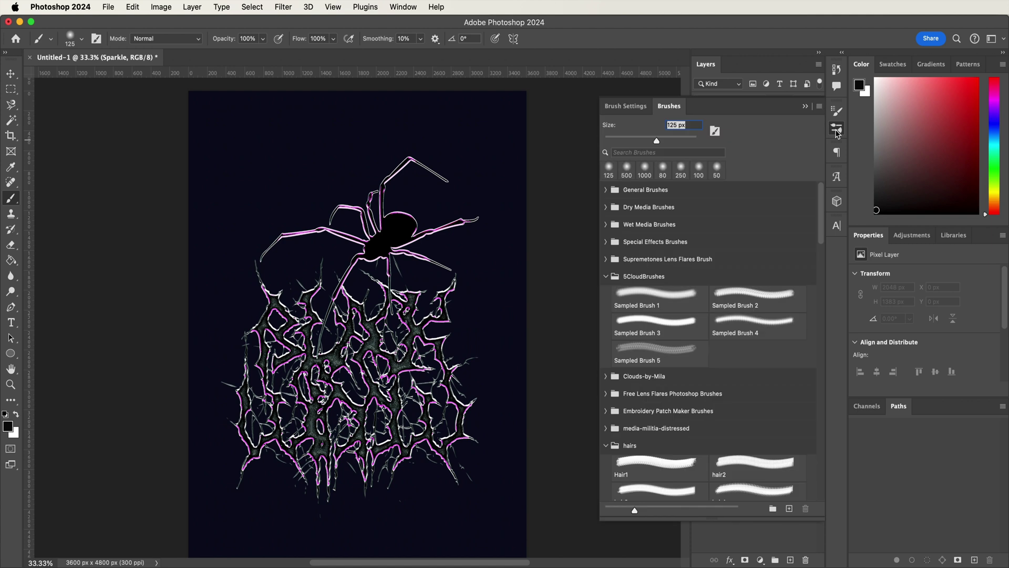
left_click(634, 108)
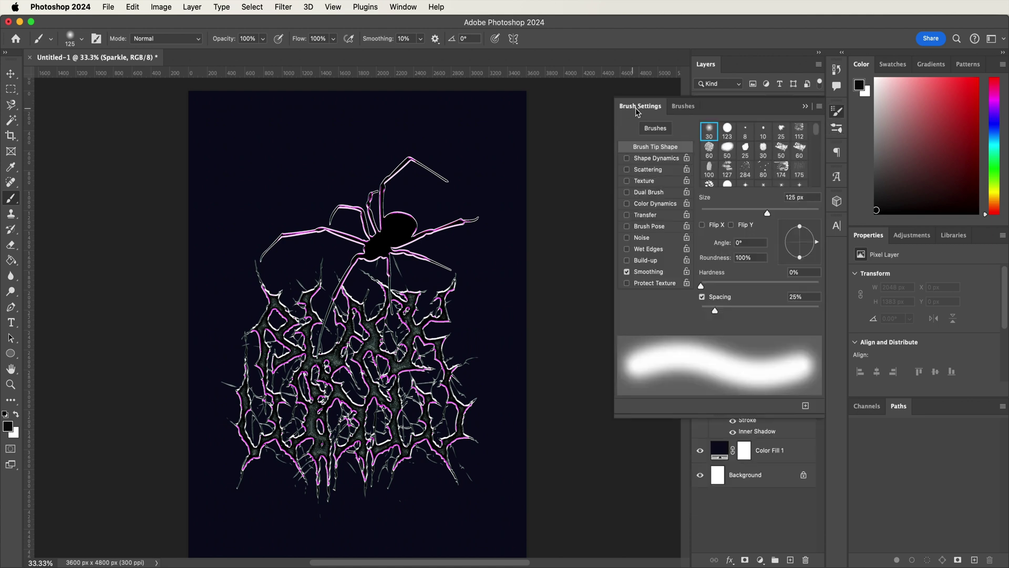
scroll(816, 142, "up", 2)
left_click(763, 150)
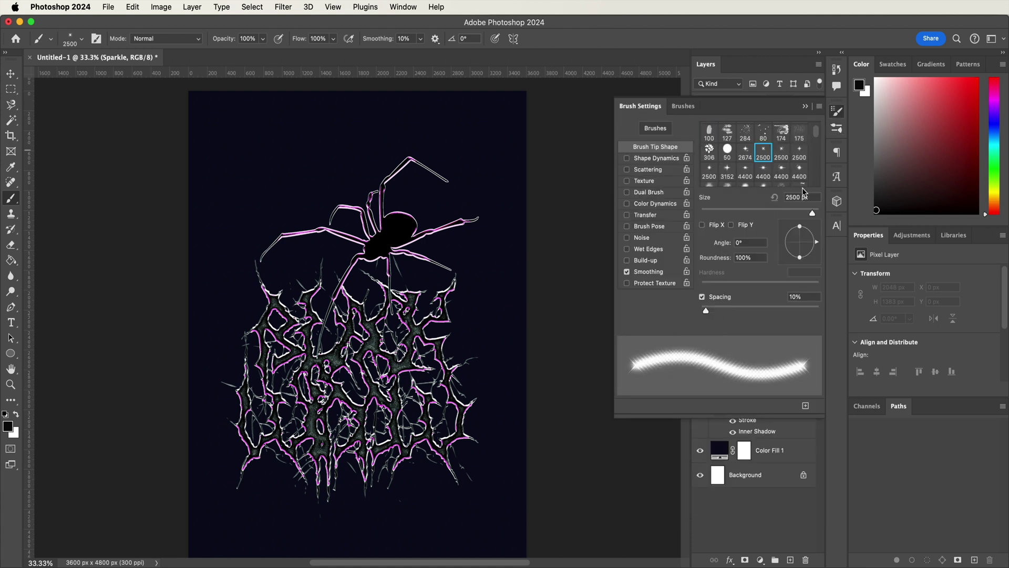
type("405")
left_click(16, 415)
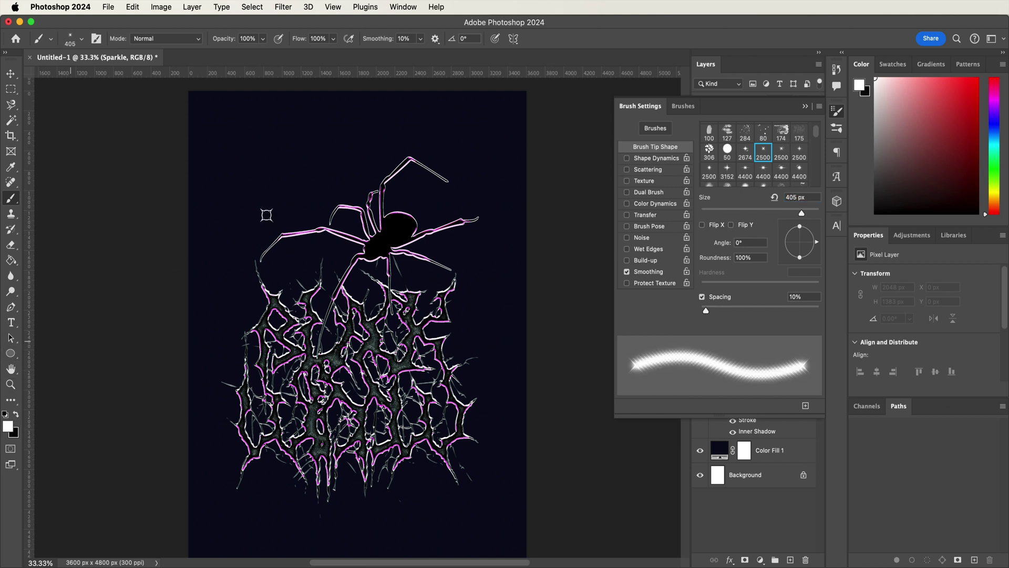
left_click(394, 211)
key("v")
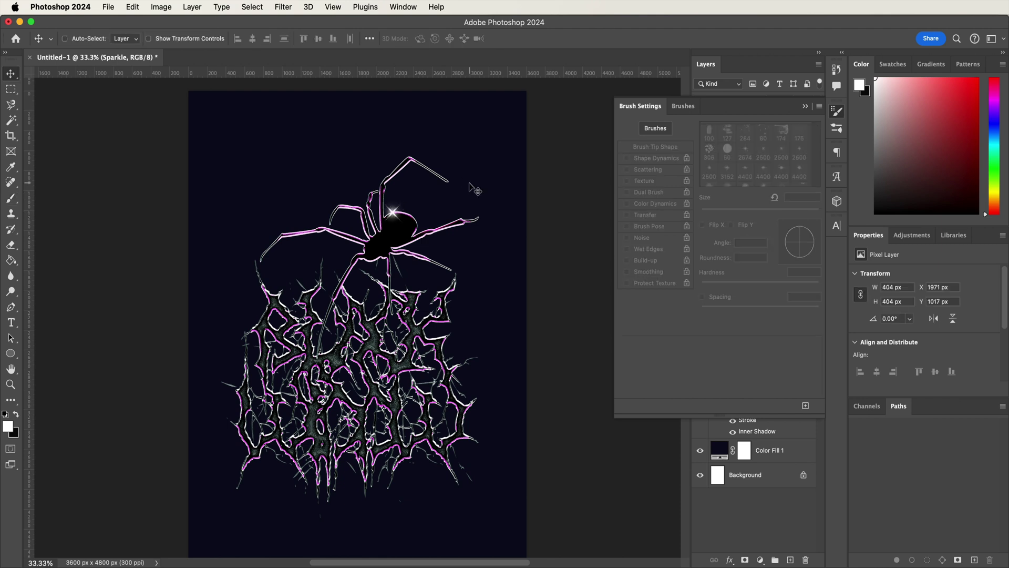